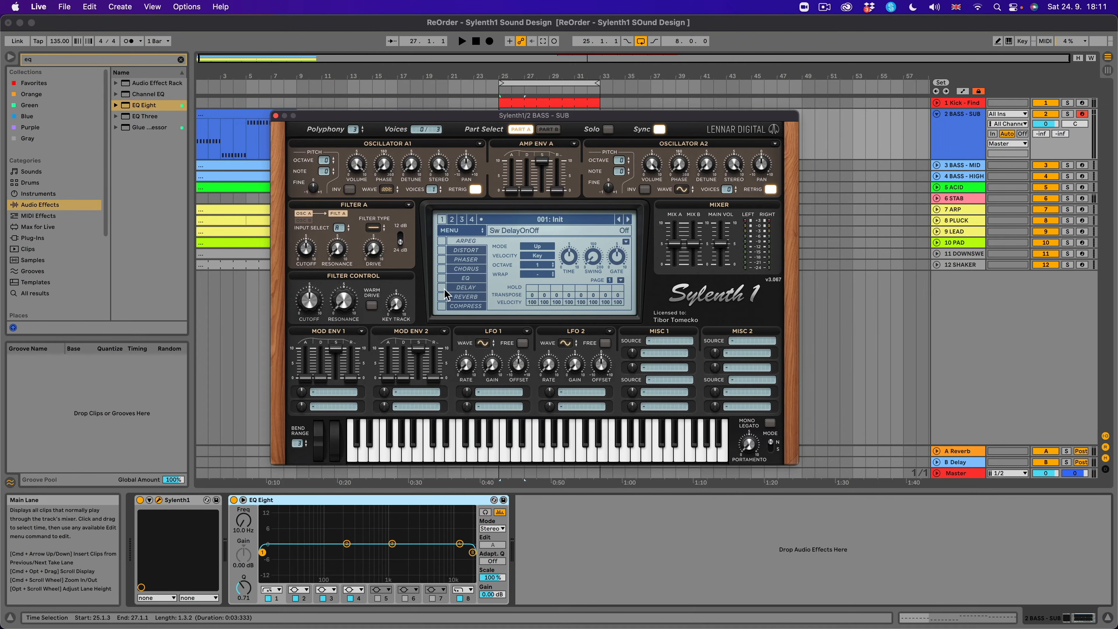
# Set the waveform of Oscillator A1 in the BASS - SUB synth to Saw.
pyautogui.click(386, 189)
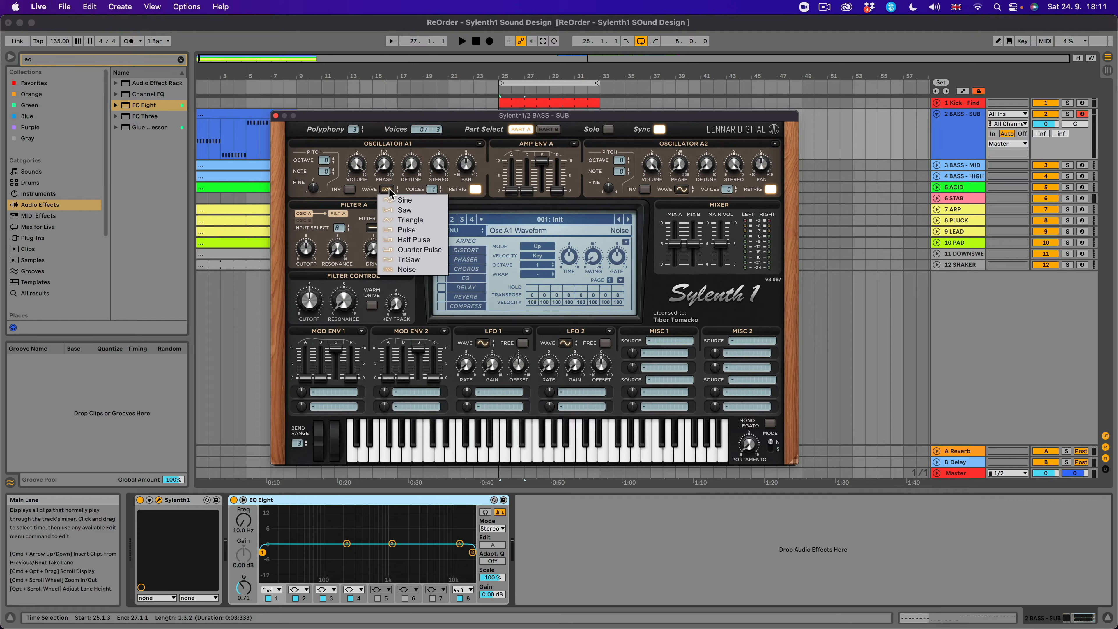
pyautogui.click(401, 211)
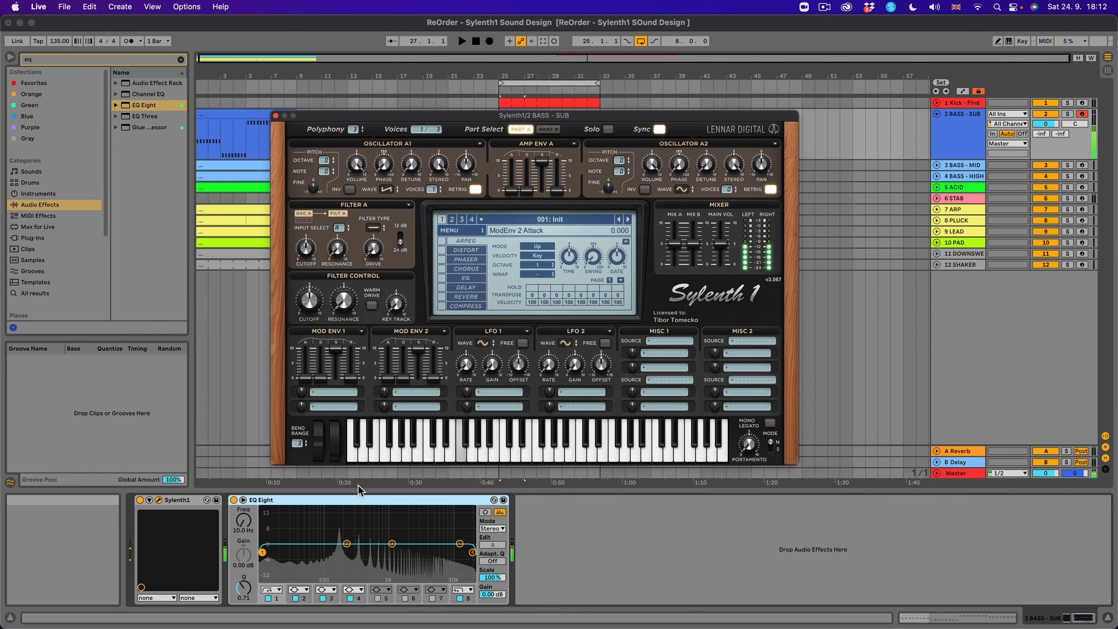
# Enlarge EQ Eight's frequency display, uncover it from the synth window, and set Oscillator A1's octave to -2.
pyautogui.click(485, 512)
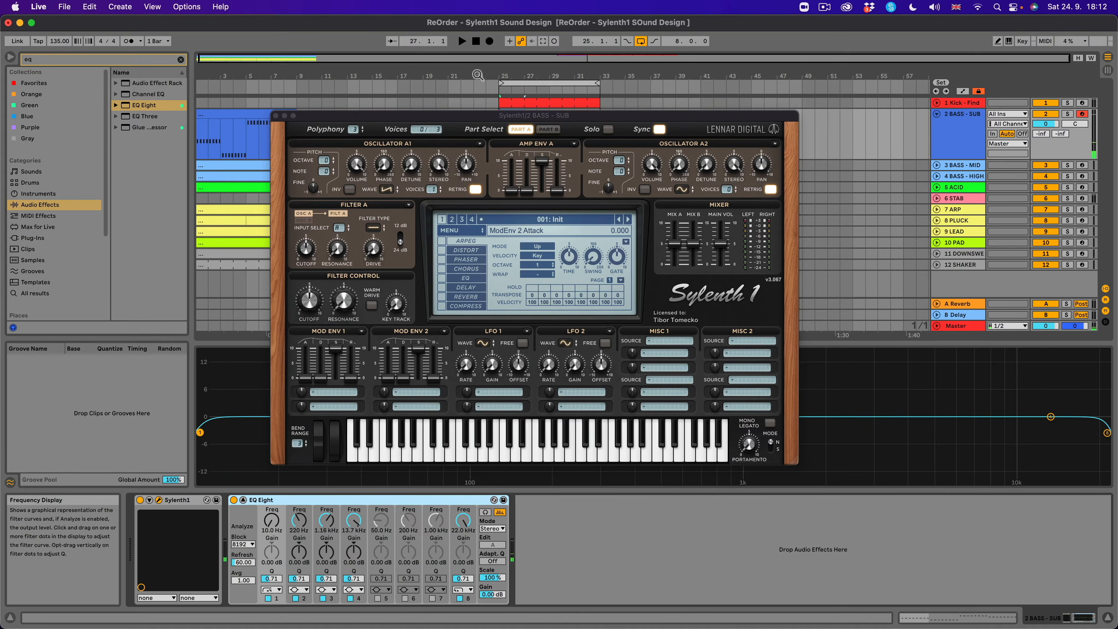
pyautogui.moveTo(405, 115); pyautogui.dragTo(946, 182)
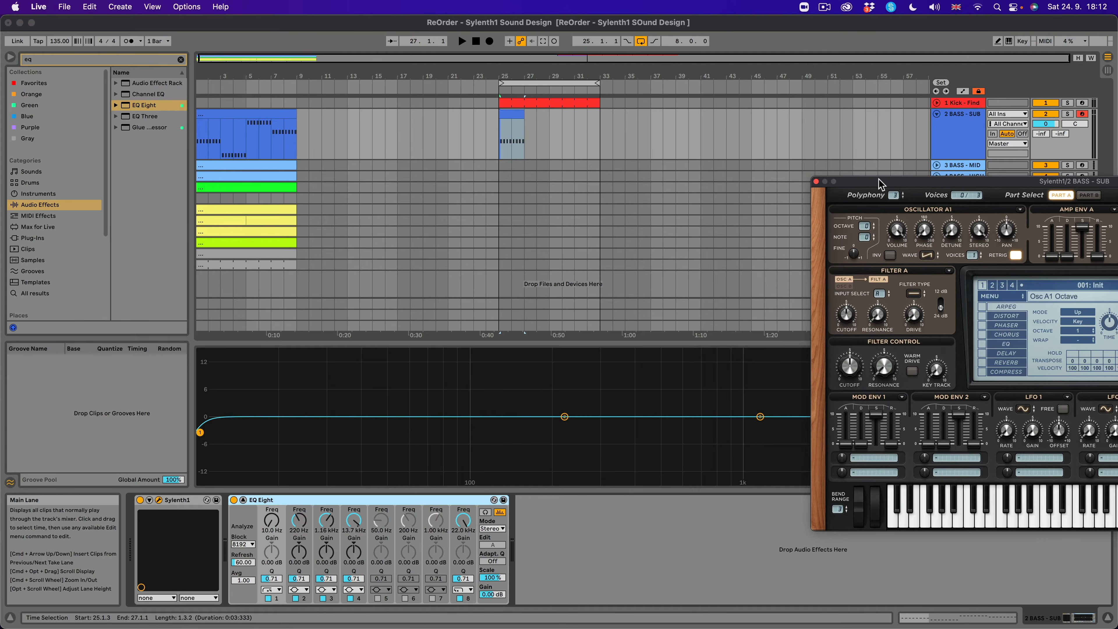
pyautogui.moveTo(878, 183); pyautogui.dragTo(308, 157)
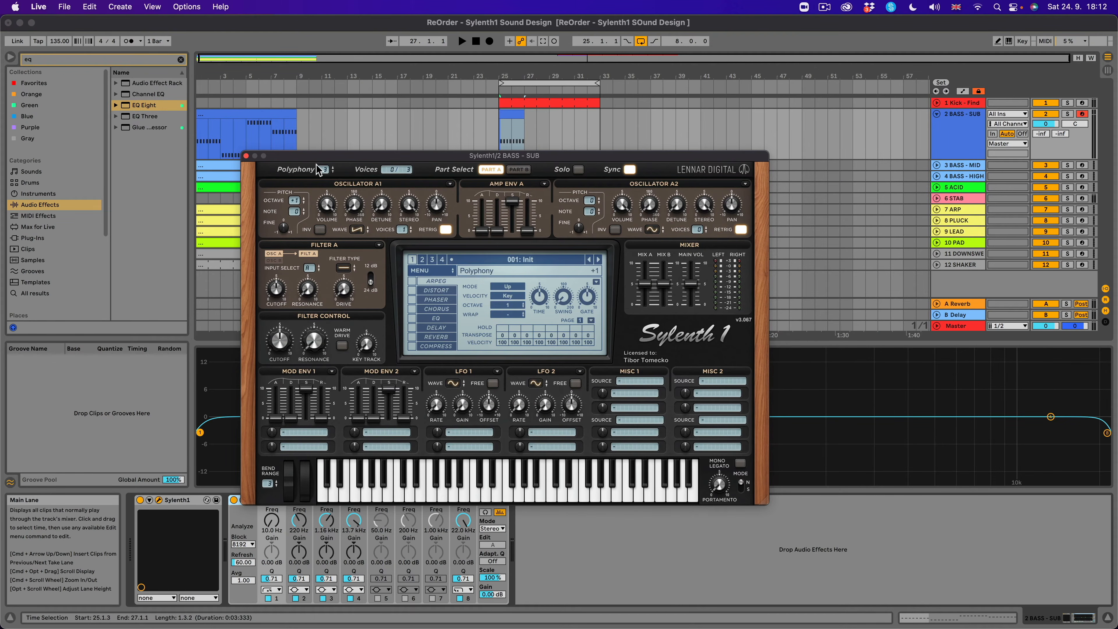
pyautogui.moveTo(316, 158); pyautogui.dragTo(753, 289)
pyautogui.moveTo(731, 337); pyautogui.dragTo(731, 332)
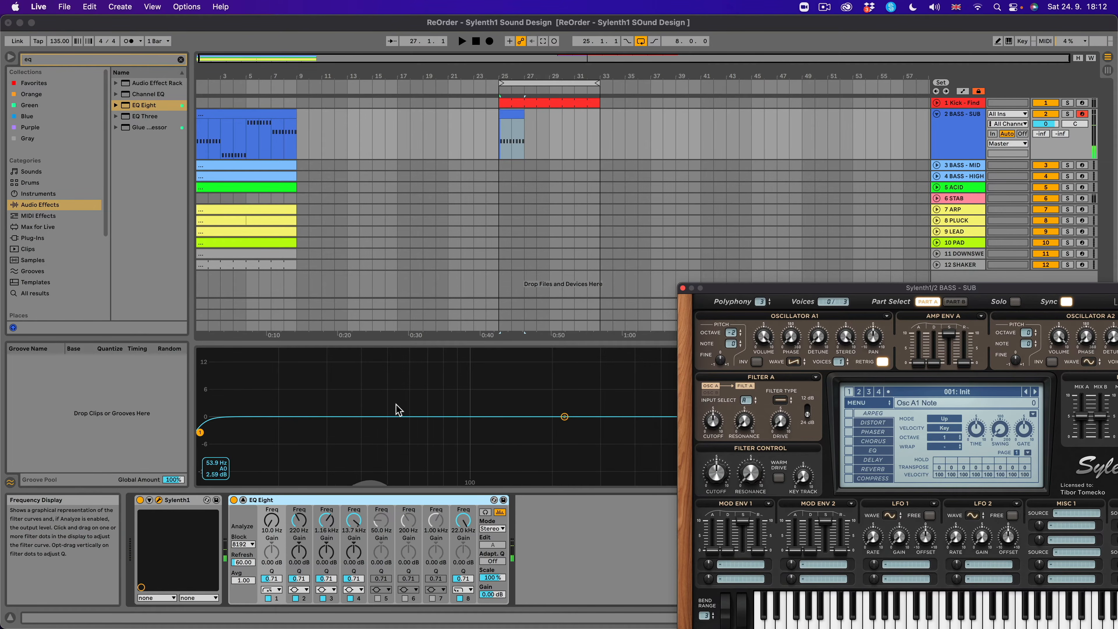
pyautogui.moveTo(719, 294); pyautogui.dragTo(327, 199)
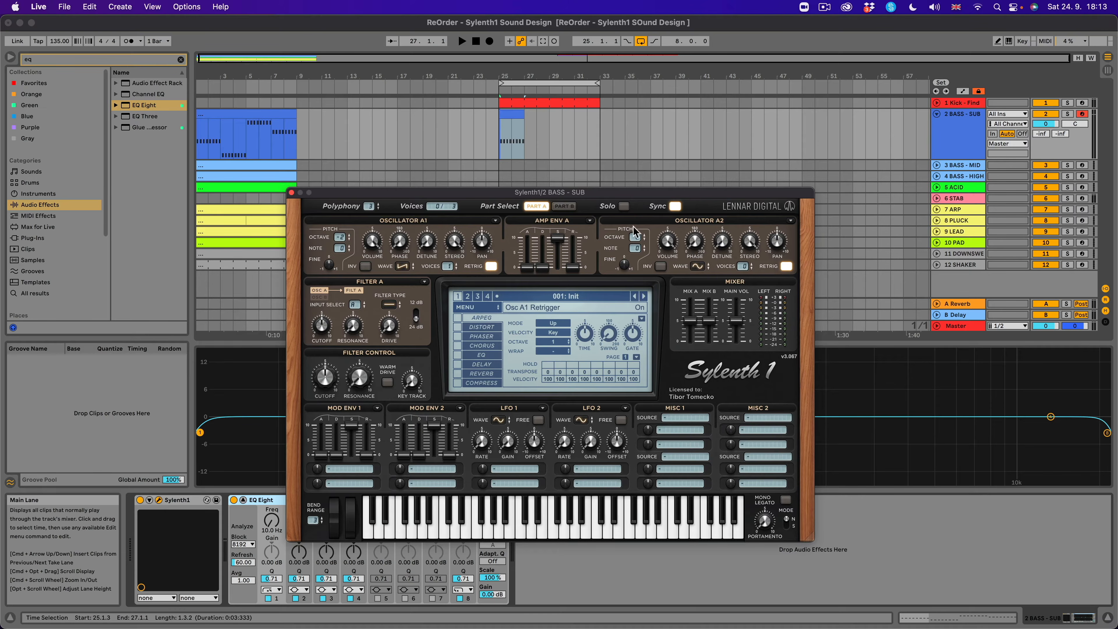
# Search the plug-ins for "lfo" and load the VST version of LFOTool onto the Master track.
pyautogui.click(32, 238)
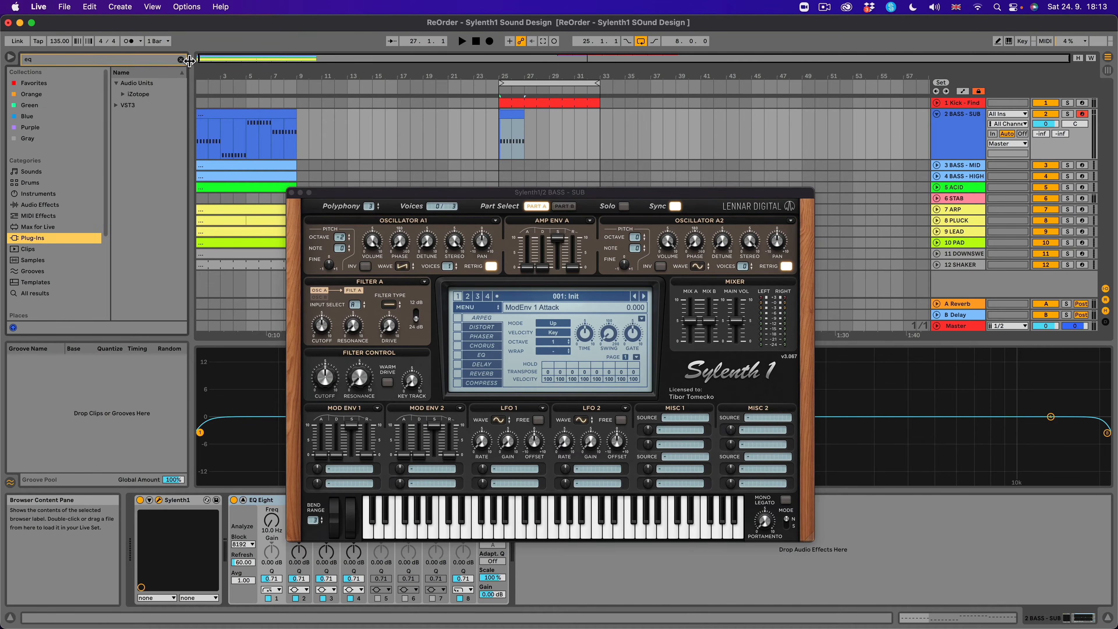
pyautogui.click(181, 59)
pyautogui.write('lfo')
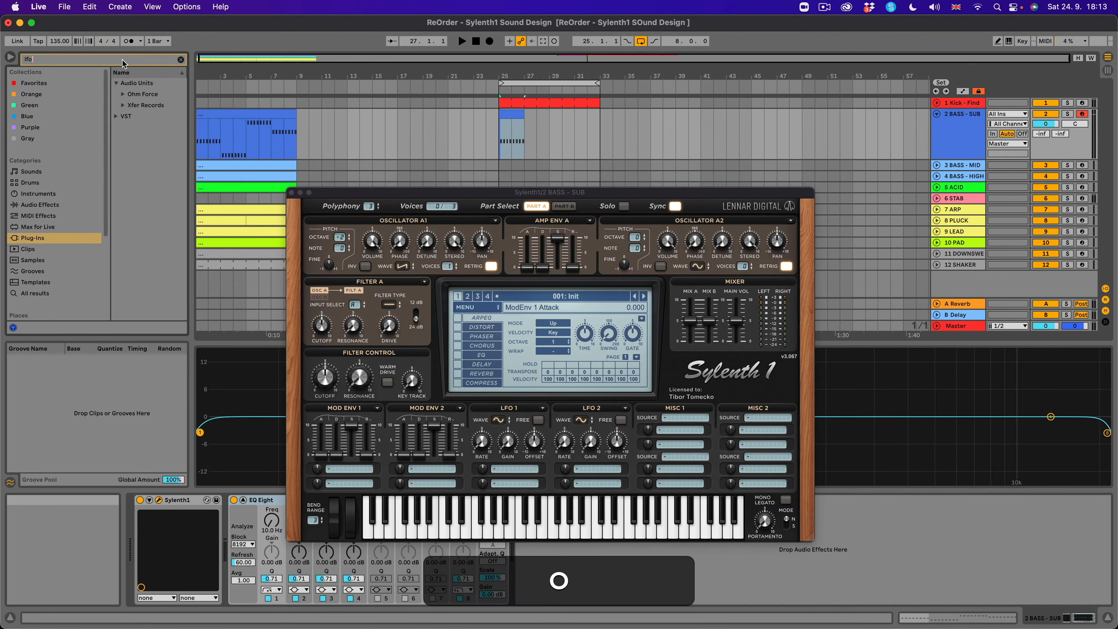
pyautogui.click(124, 105)
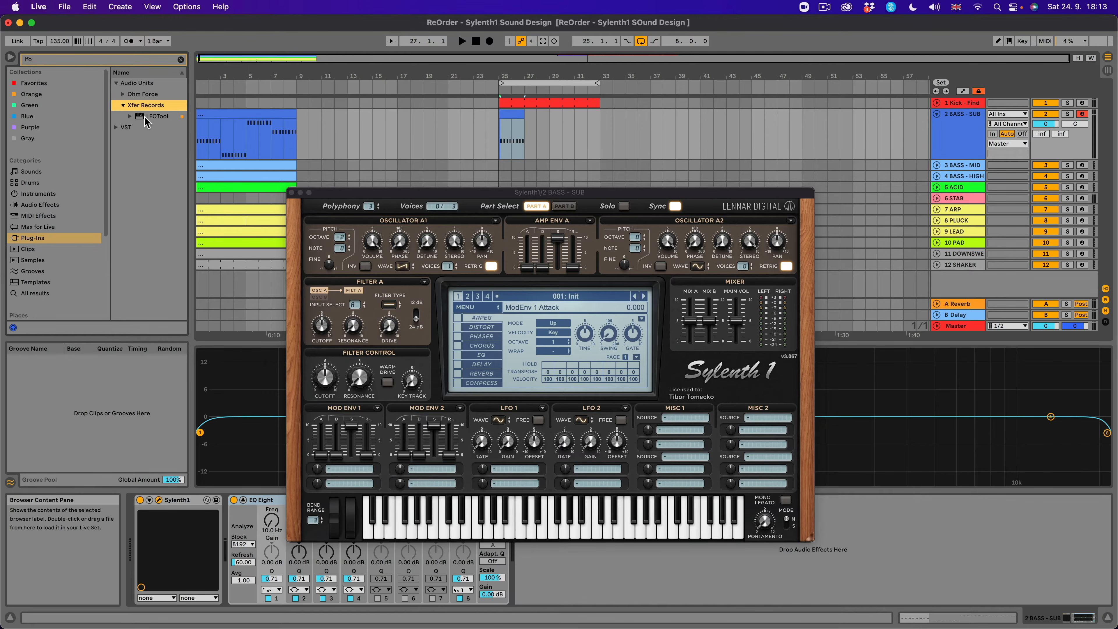
pyautogui.click(115, 127)
pyautogui.moveTo(142, 105); pyautogui.dragTo(967, 325)
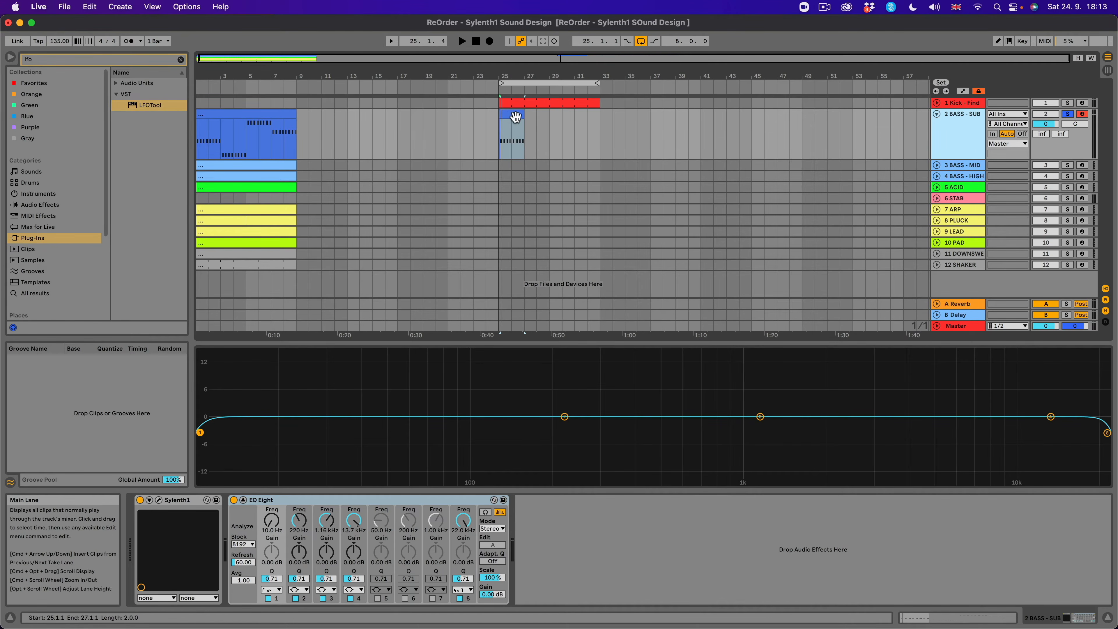
# Delete unneeded notes in the BASS - SUB clip at bar 25 and fill the clip by repeatedly duplicating the remaining pattern.
pyautogui.doubleClick(511, 129)
pyautogui.keyDown('shift'); pyautogui.click(448, 503); pyautogui.keyUp('shift')
pyautogui.press('Delete')
pyautogui.moveTo(444, 503); pyautogui.dragTo(477, 504)
pyautogui.press('super+s')
pyautogui.press('super+d')
pyautogui.press('super+d')
pyautogui.press('super+d')
pyautogui.press('super+d')
pyautogui.press('super+d')
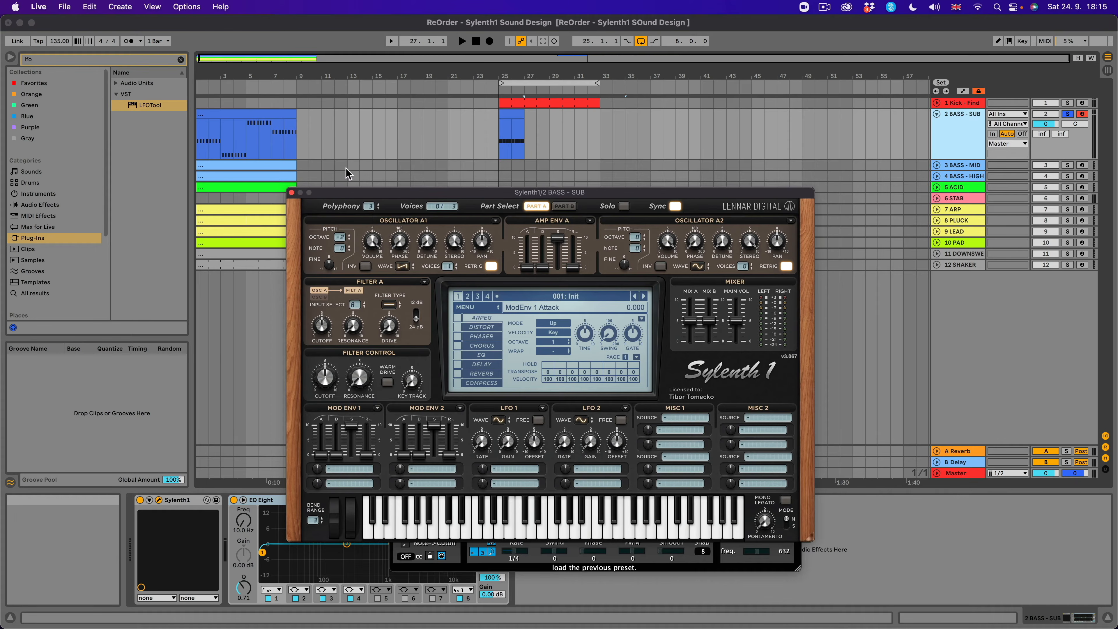
# Arrange the Sylenth1 and LFOTool windows side by side so that both are uncovered.
pyautogui.click(370, 209)
pyautogui.moveTo(370, 192); pyautogui.dragTo(213, 107)
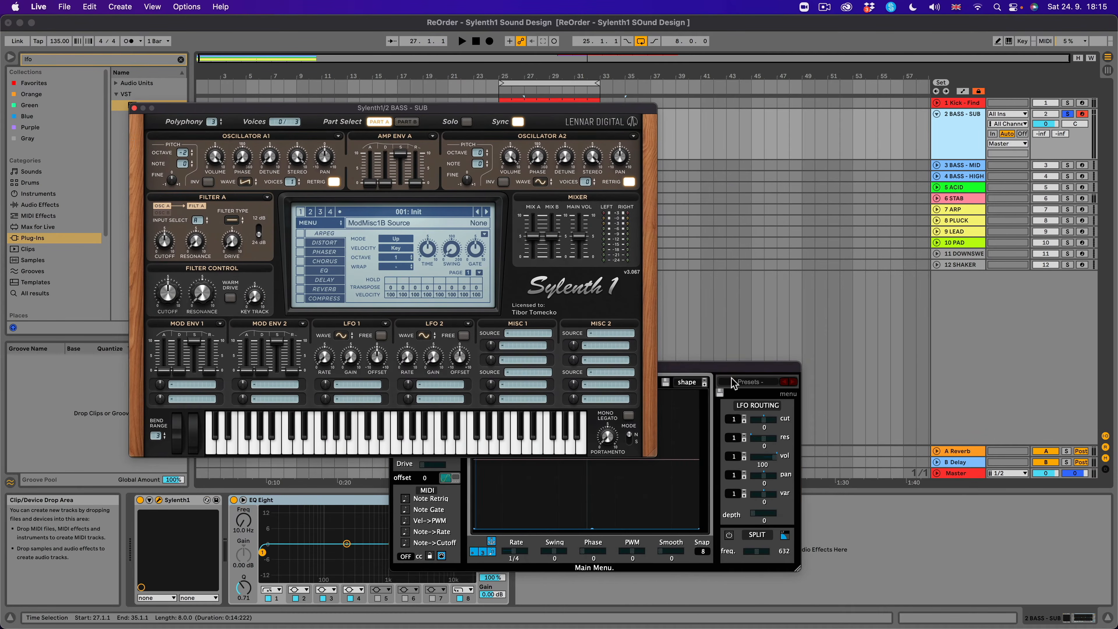
pyautogui.moveTo(756, 368); pyautogui.dragTo(1020, 313)
# Loop the arrangement over the two-bar BASS - SUB clip at bar 25 and play it.
pyautogui.press('space')
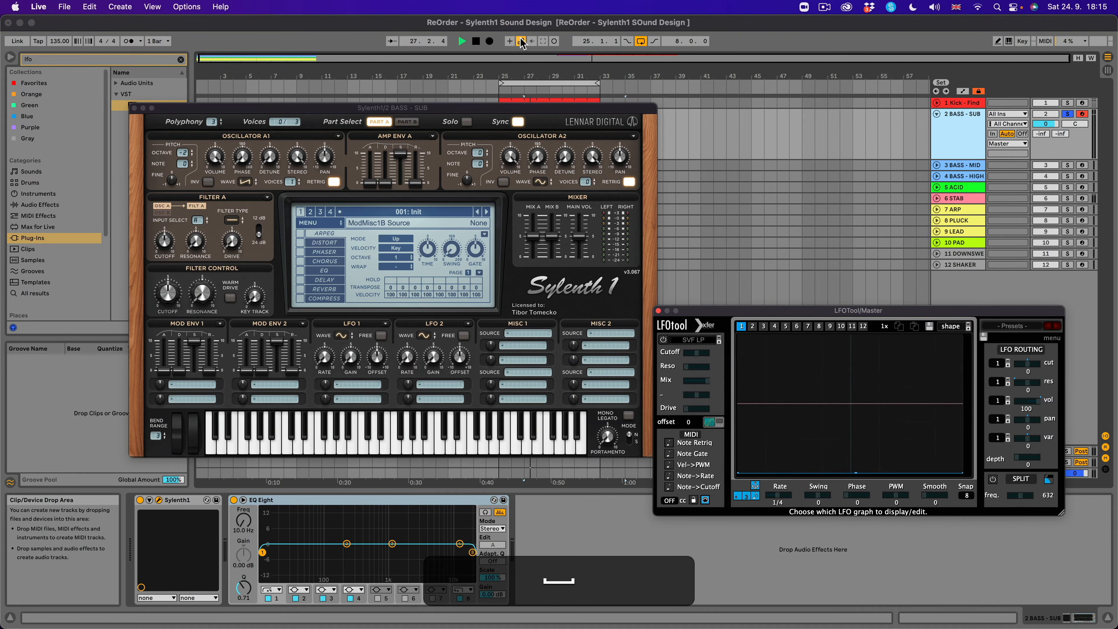
pyautogui.moveTo(531, 108); pyautogui.dragTo(506, 143)
pyautogui.rightClick(514, 116)
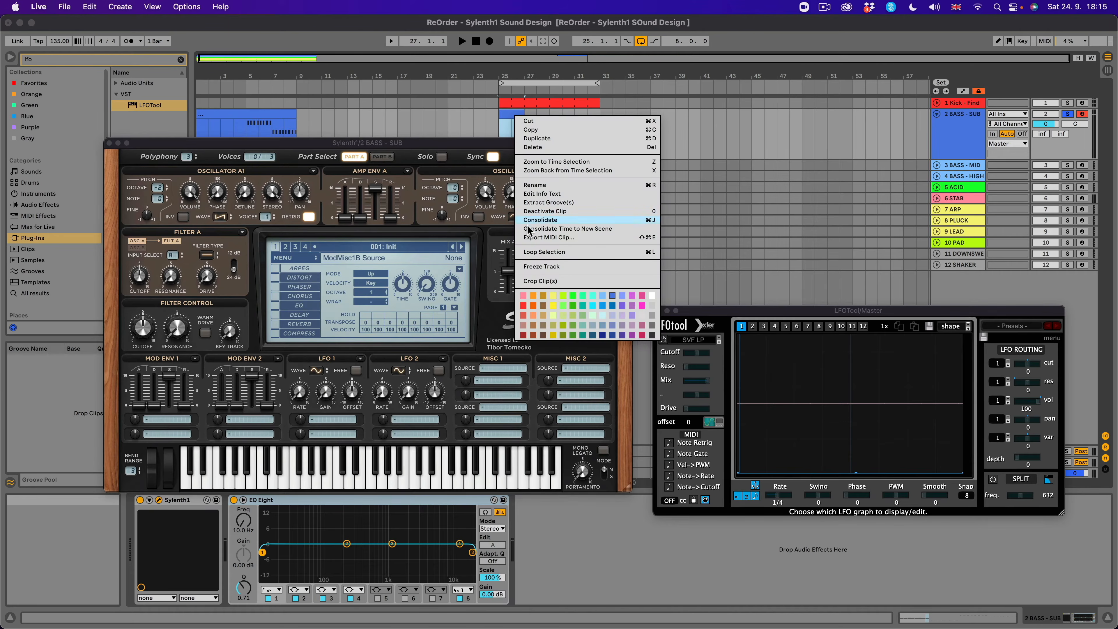
pyautogui.click(537, 252)
pyautogui.press('space')
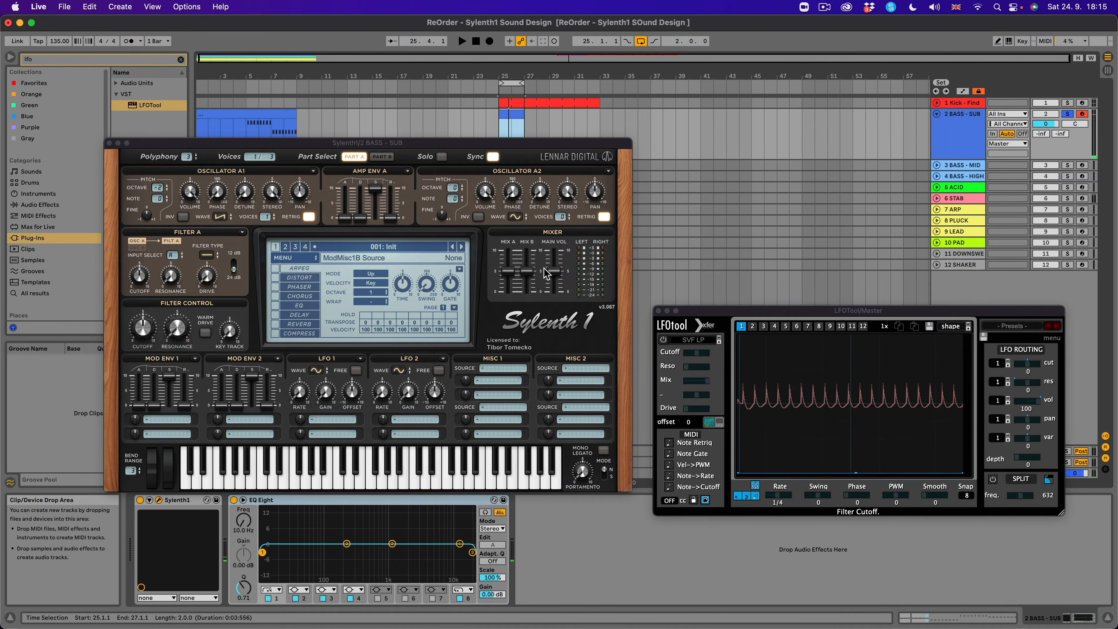
# Turn off Oscillator A1's retrigger and play the loop to examine the waveform in LFOTool.
pyautogui.click(310, 217)
pyautogui.press('space')
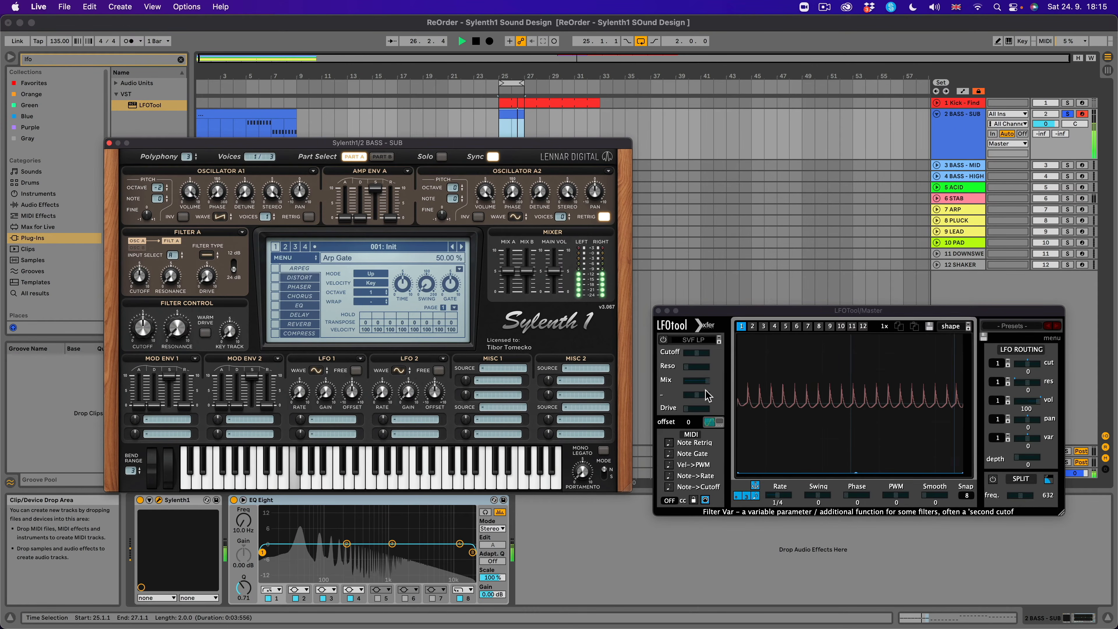
pyautogui.press('space')
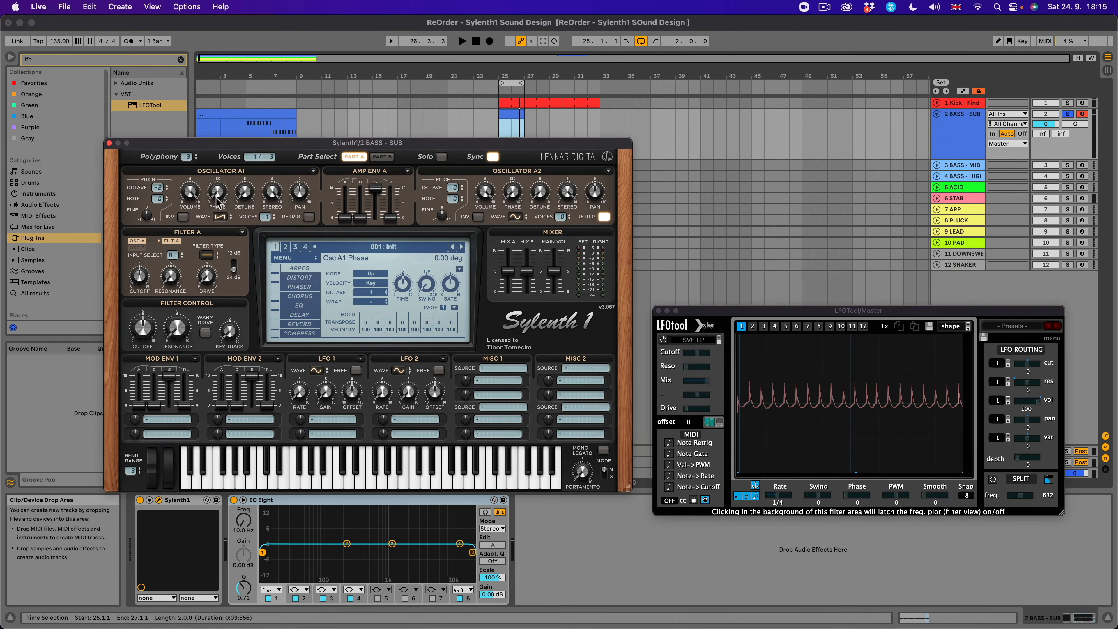
# Turn Oscillator A1's retrigger on and try out its phase while the loop plays.
pyautogui.click(309, 217)
pyautogui.press('space')
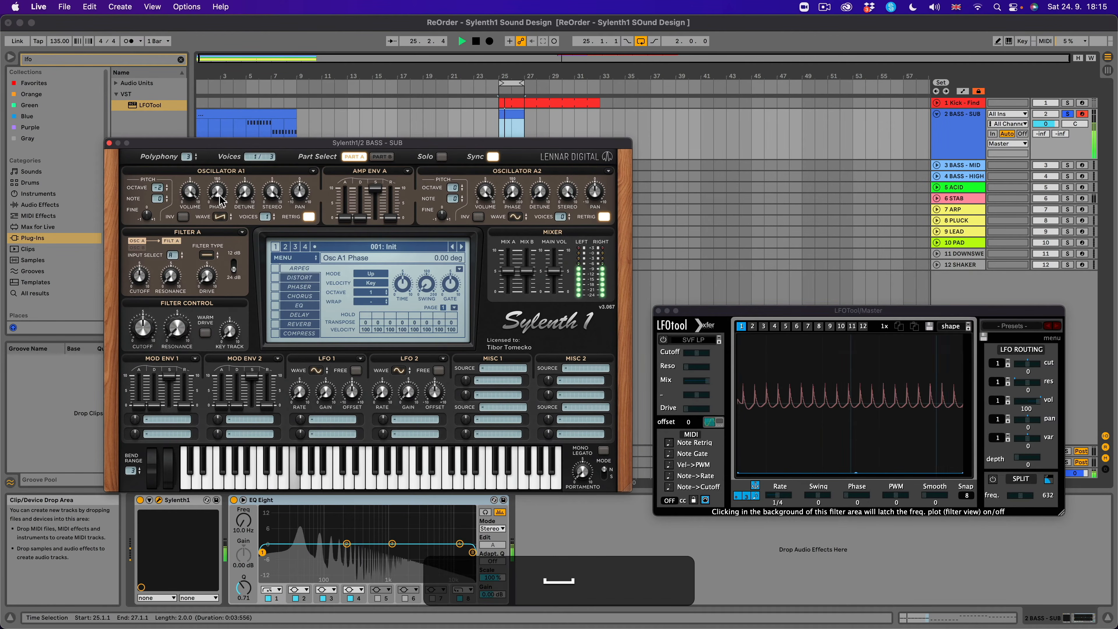
pyautogui.moveTo(220, 199)
pyautogui.mouseDown()
pyautogui.moveTo(239, 163)
pyautogui.moveTo(230, 192)
pyautogui.mouseUp()
pyautogui.press('space')
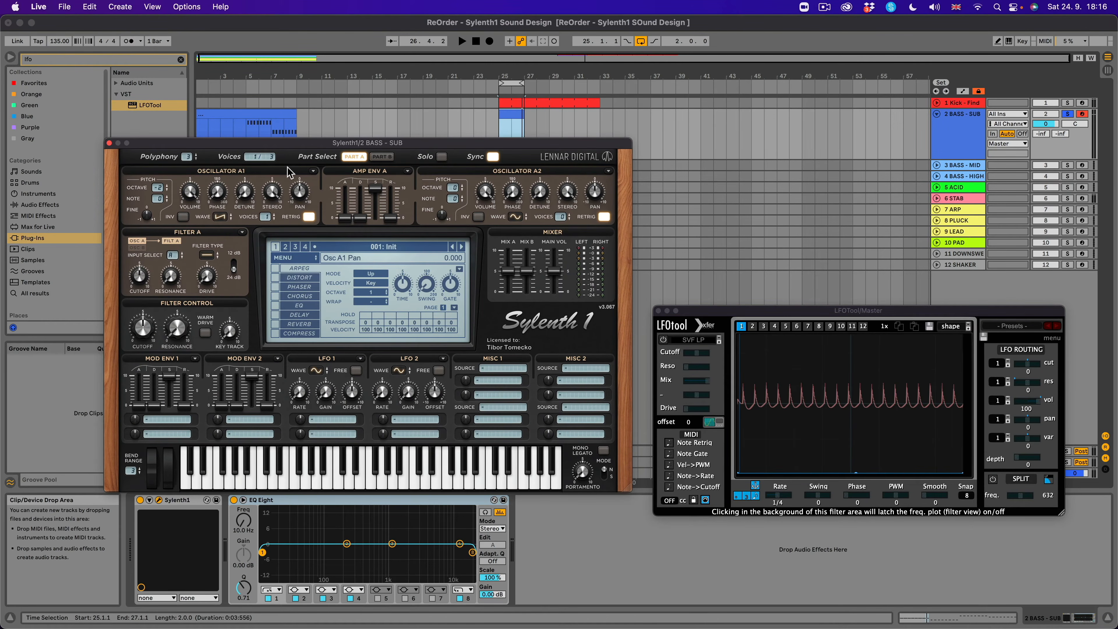
# Move the first two bars of the BASS - SUB clip from bar 1 to the looped slot at bar 25 and play them.
pyautogui.click(212, 114)
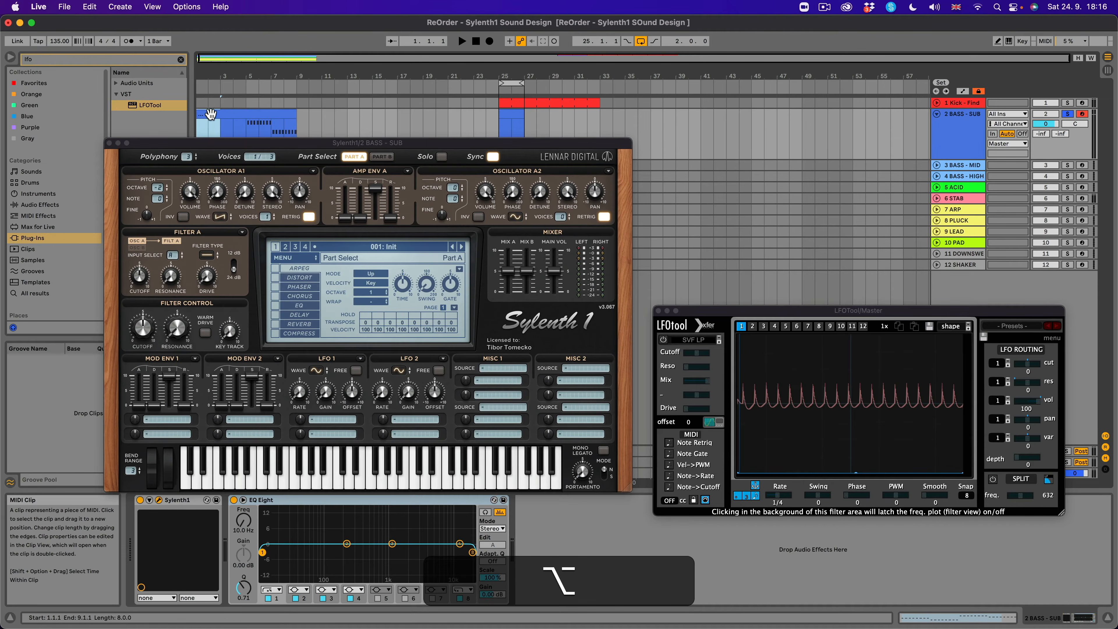
pyautogui.click(507, 124)
pyautogui.press('space')
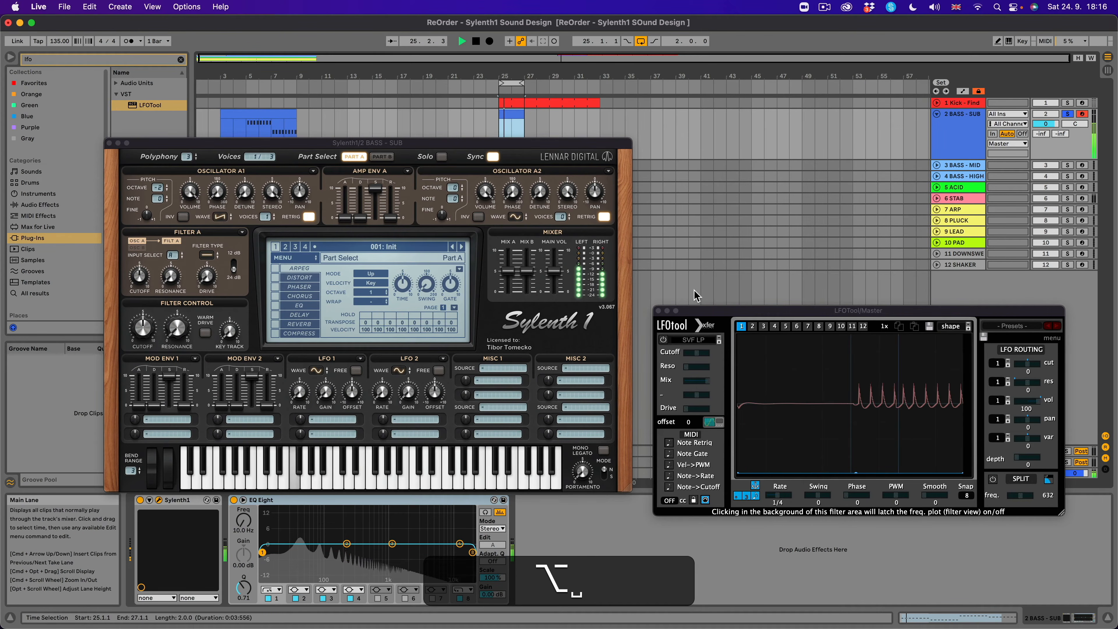
pyautogui.press('space')
pyautogui.click(319, 228)
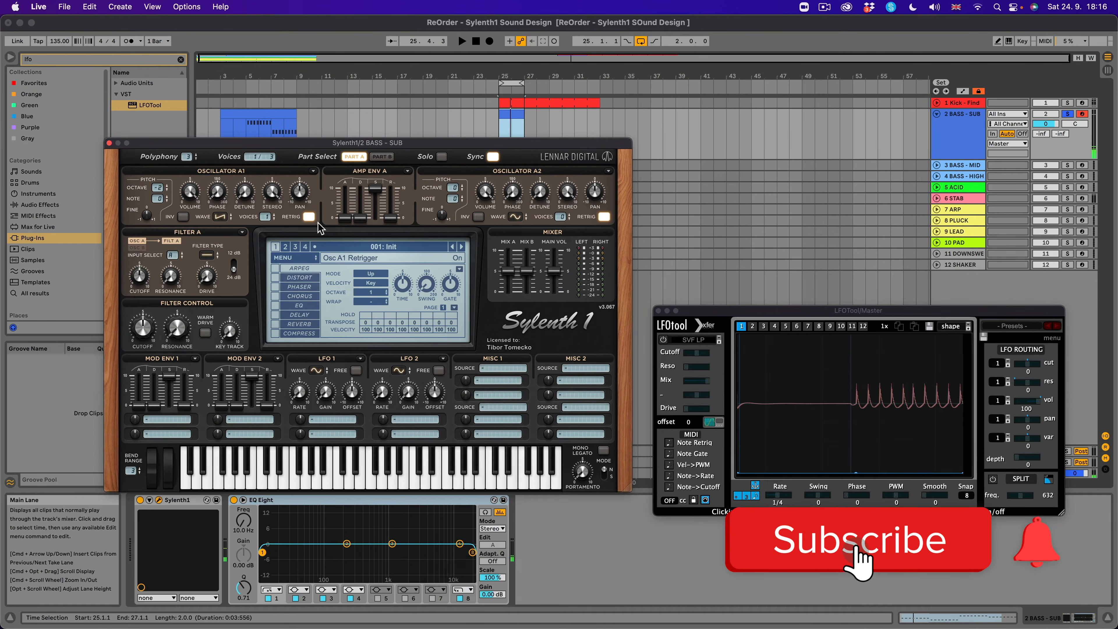
# Quantize all notes of the BASS - SUB clip at bar 25 and play the loop.
pyautogui.doubleClick(514, 117)
pyautogui.click(615, 558)
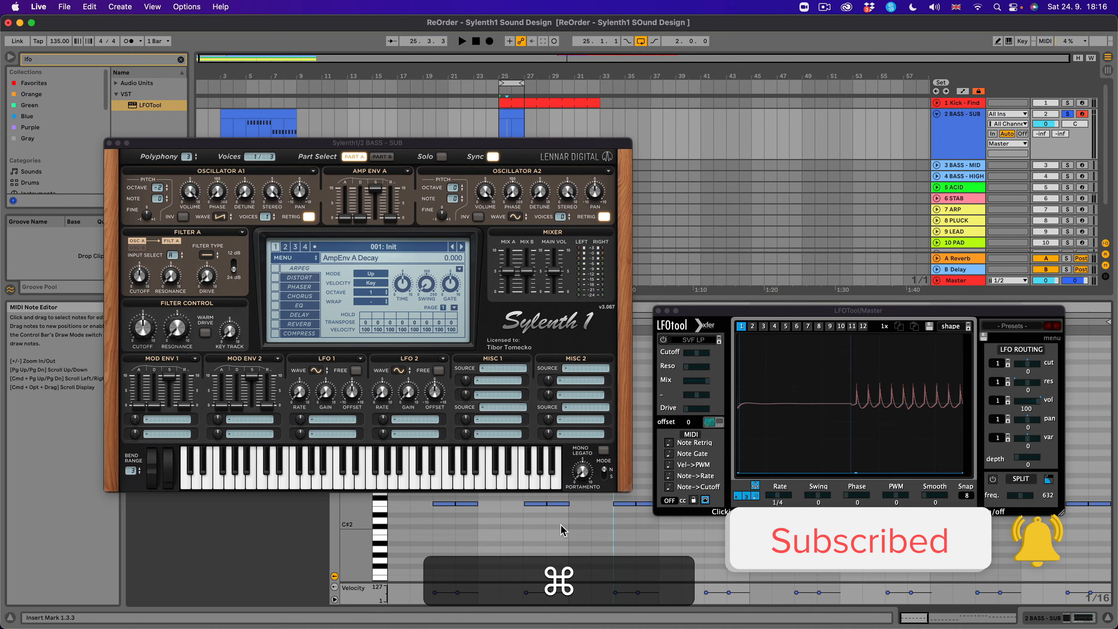
pyautogui.press('super+a')
pyautogui.rightClick(567, 508)
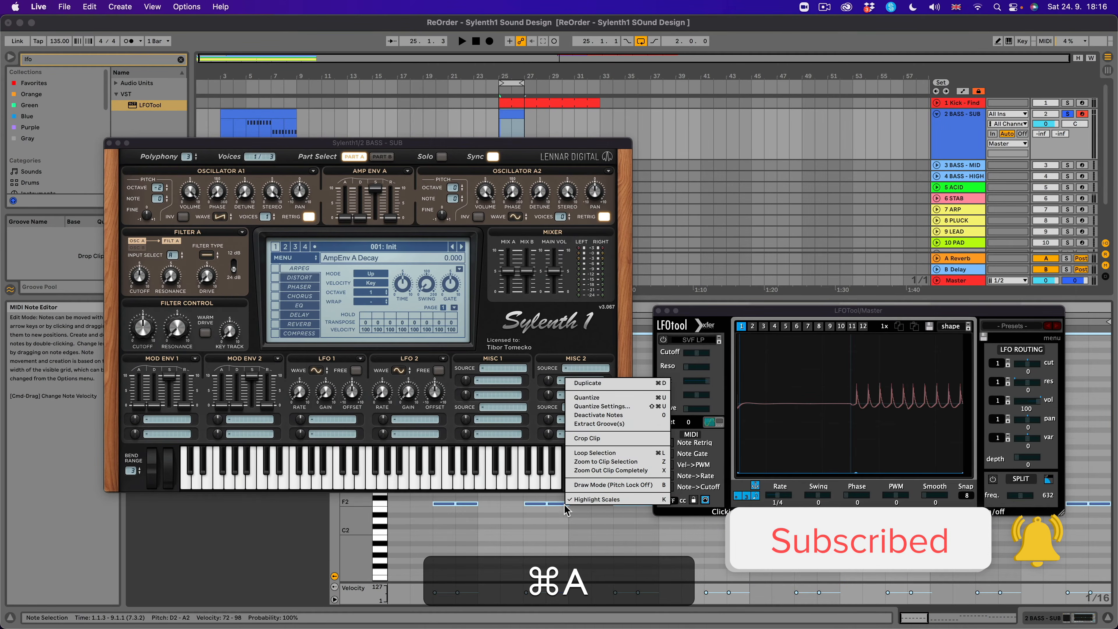
pyautogui.click(602, 399)
pyautogui.press('space')
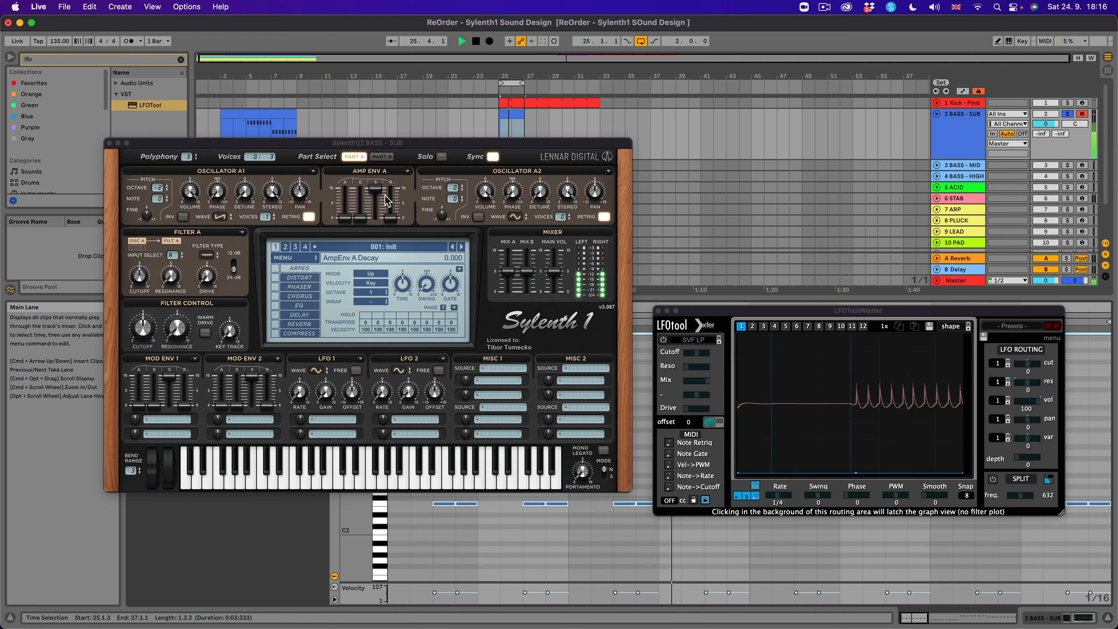
pyautogui.press('space')
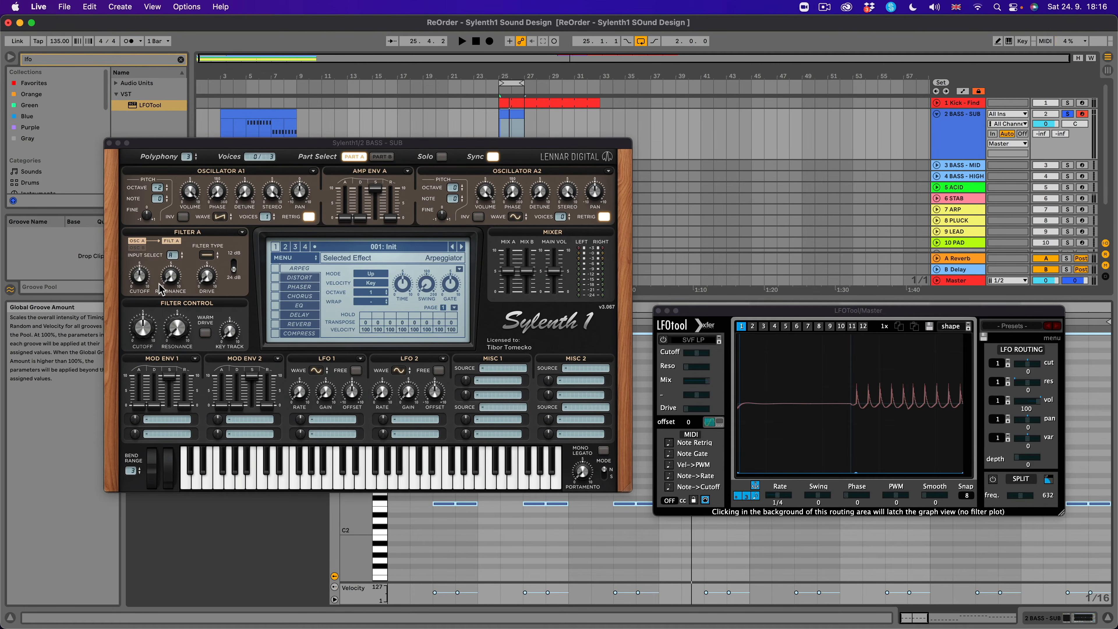
# Show the BASS - SUB device chain and lower the Q of EQ Eight's high-cut band 8 to 0.41 during playback.
pyautogui.click(1042, 618)
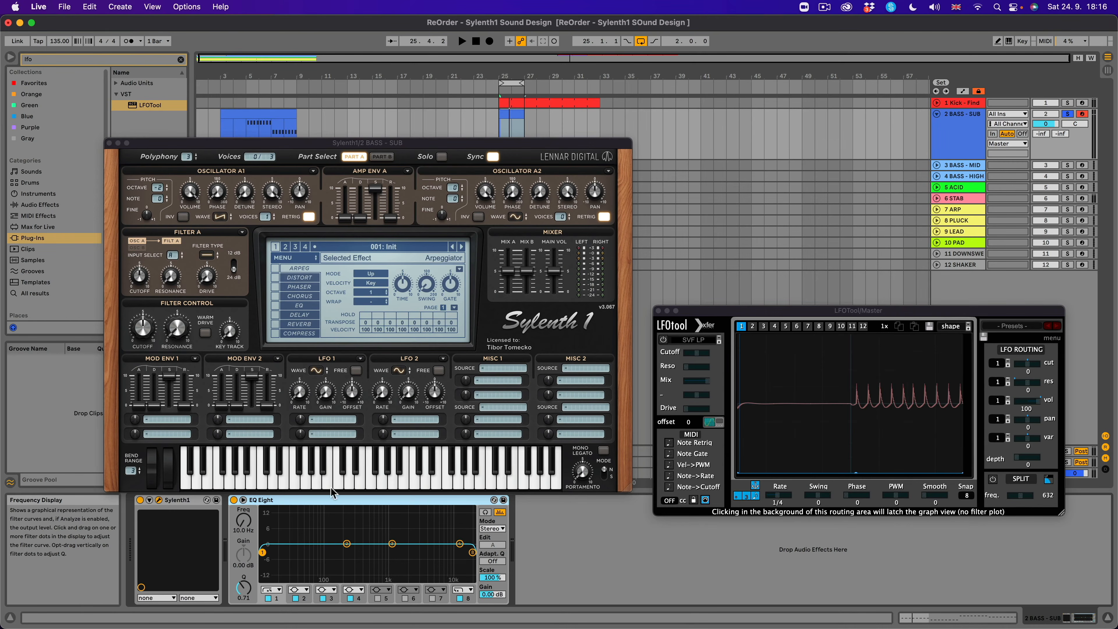
pyautogui.press('space')
pyautogui.moveTo(472, 552)
pyautogui.mouseDown()
pyautogui.moveTo(336, 552)
pyautogui.moveTo(472, 559)
pyautogui.mouseUp()
pyautogui.press('space')
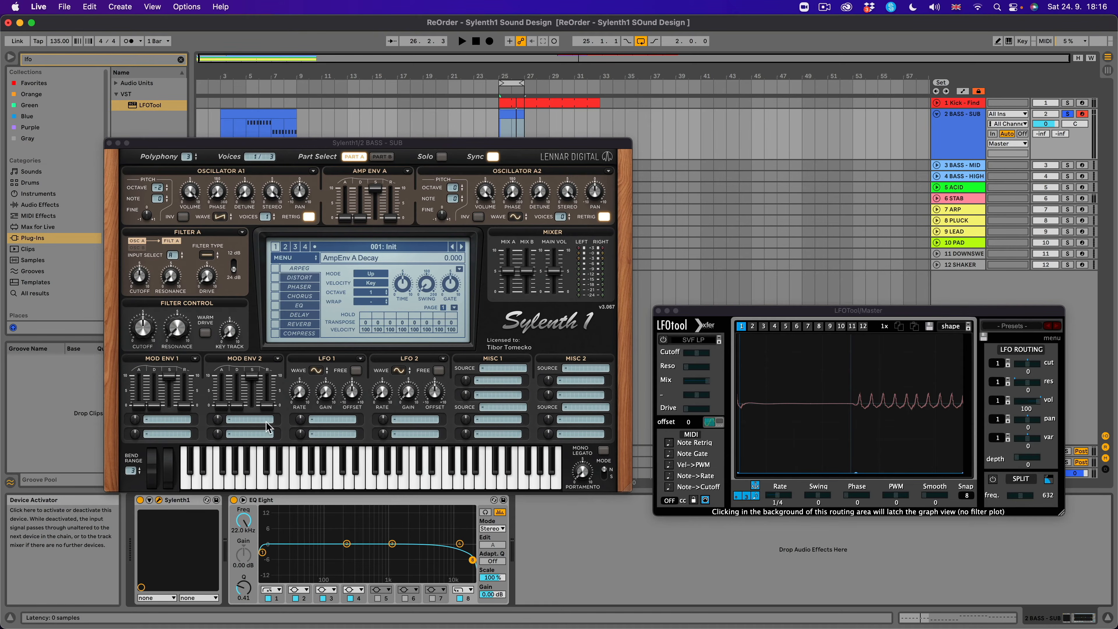
# Toggle EQ Eight off and on, and deactivate its low-cut band 1 and high-cut band 8.
pyautogui.click(233, 500)
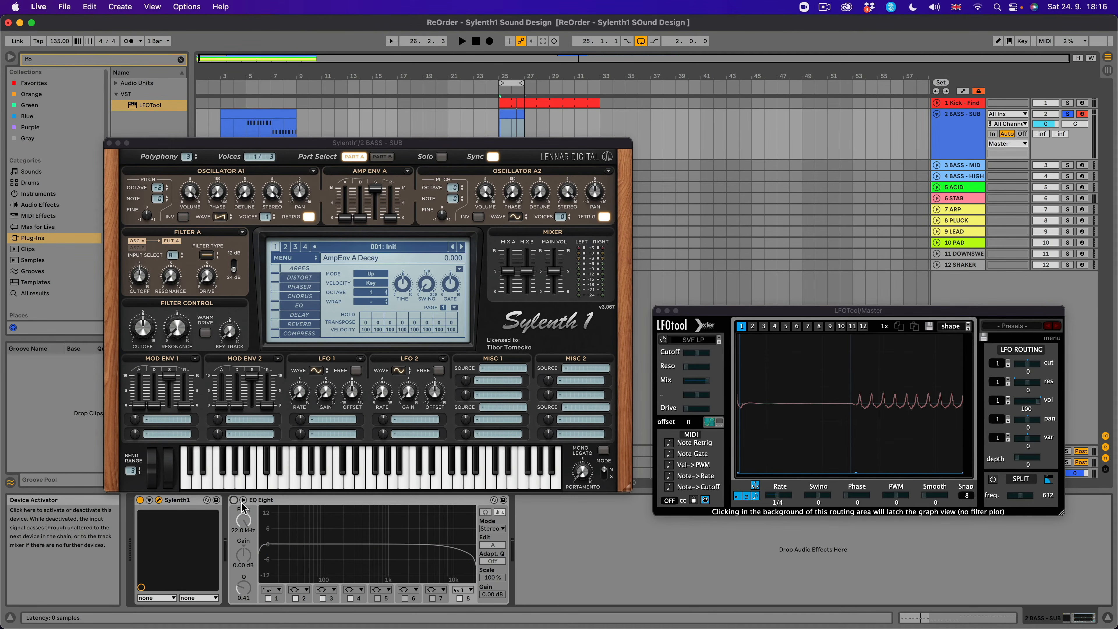
pyautogui.click(234, 500)
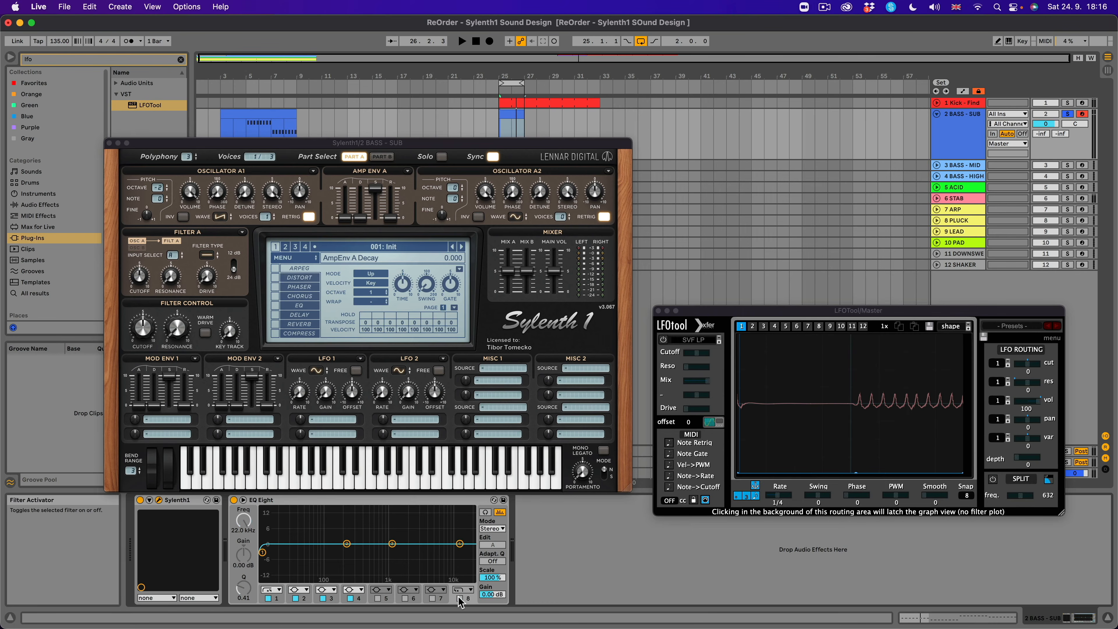
pyautogui.click(268, 598)
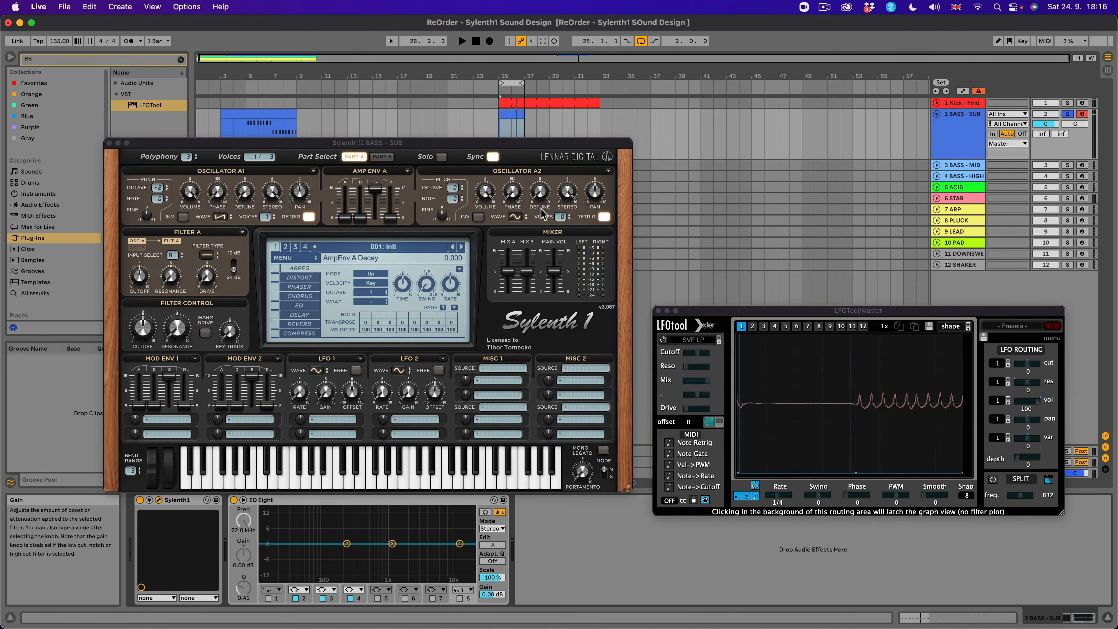
# Set Sylenth1's Filter A type to Lowpass and play the loop.
pyautogui.click(220, 218)
pyautogui.click(207, 255)
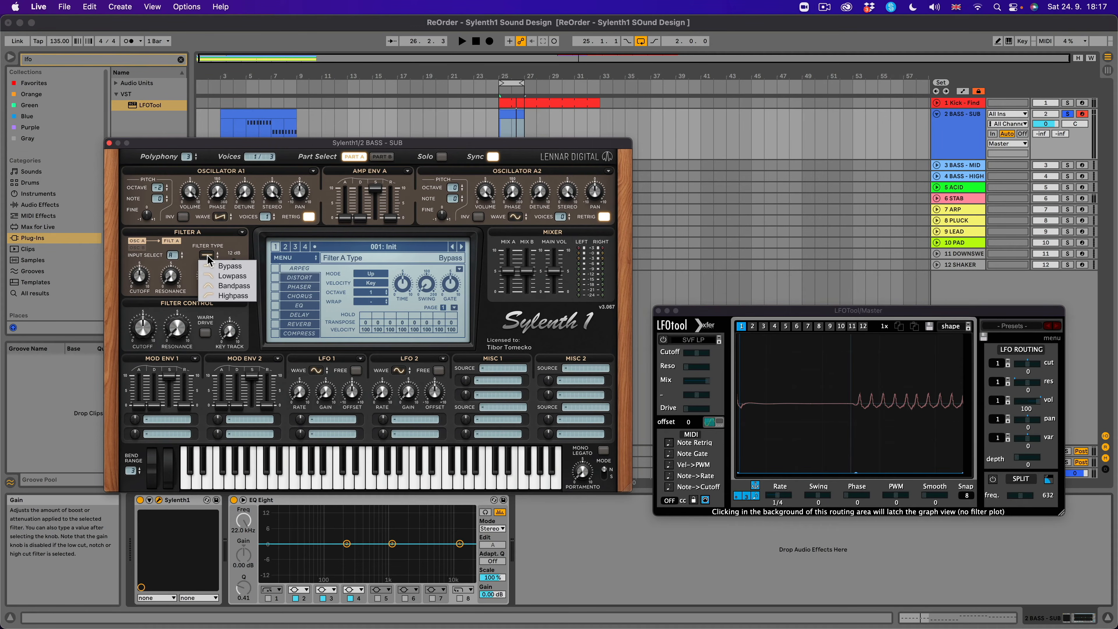
pyautogui.click(226, 276)
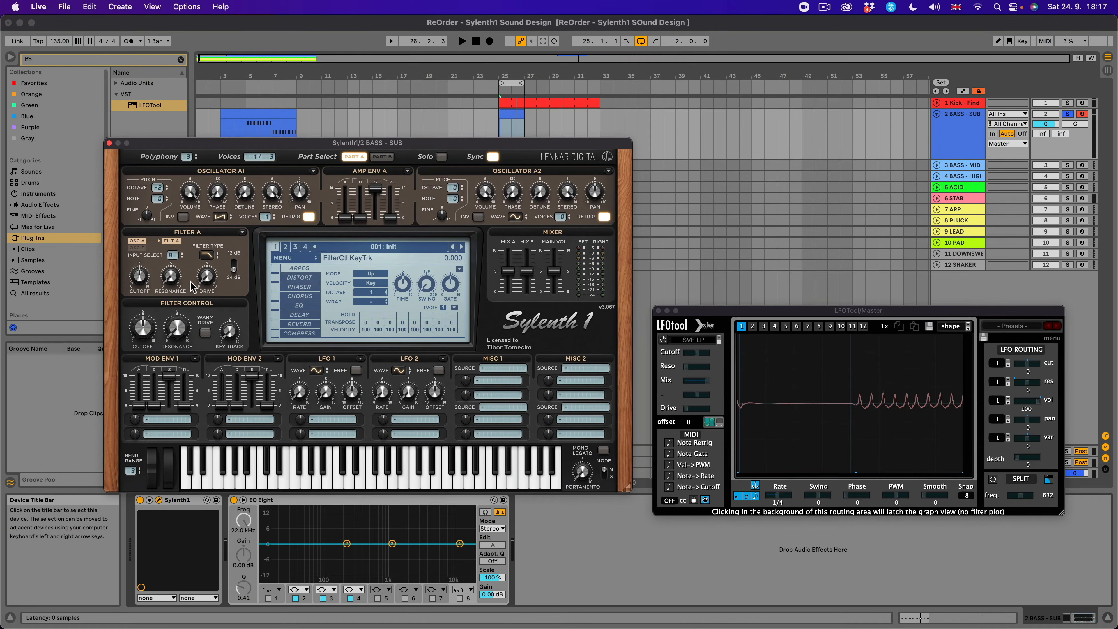
pyautogui.press('space')
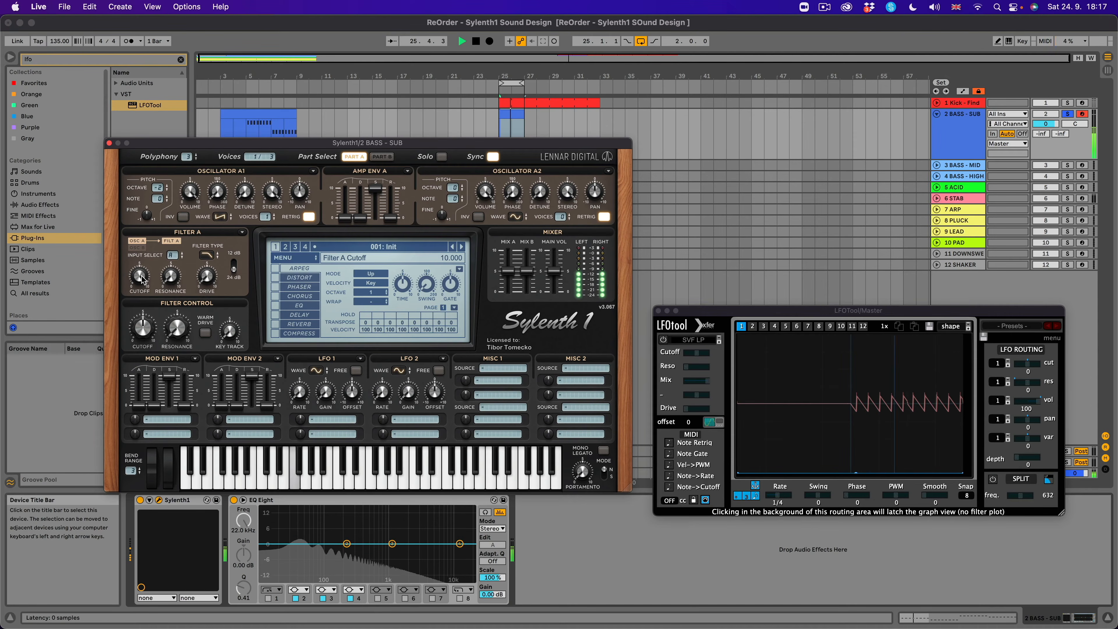
# Lower Sylenth1's Filter A cutoff to 2.895 and replay the loop to check the filtered sound.
pyautogui.moveTo(139, 277); pyautogui.dragTo(130, 328)
pyautogui.press('space')
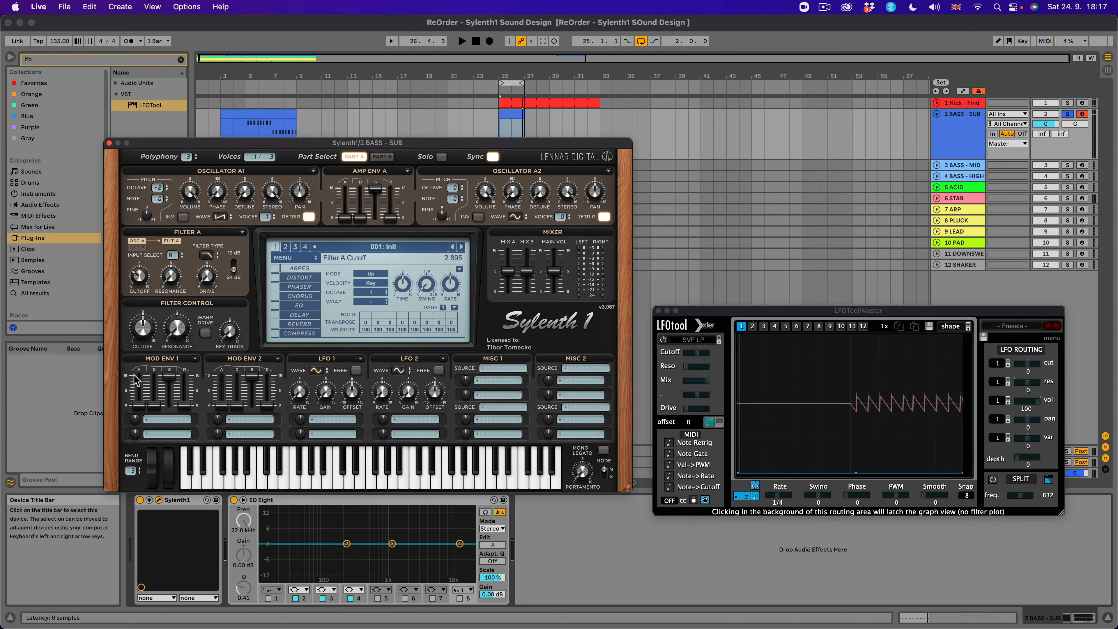
pyautogui.press('space')
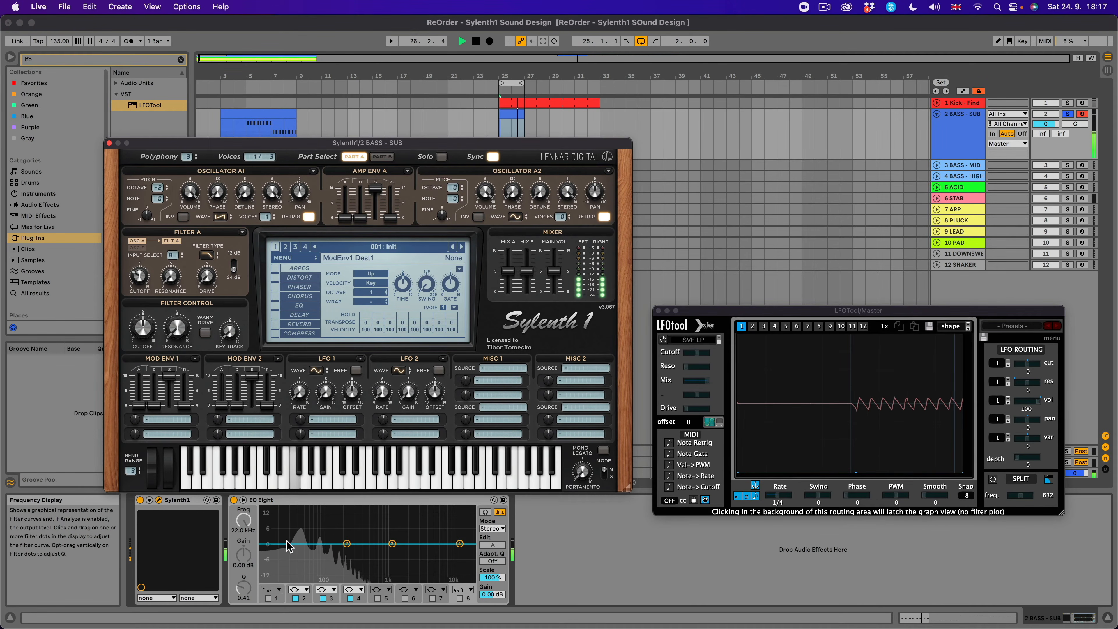
pyautogui.press('space')
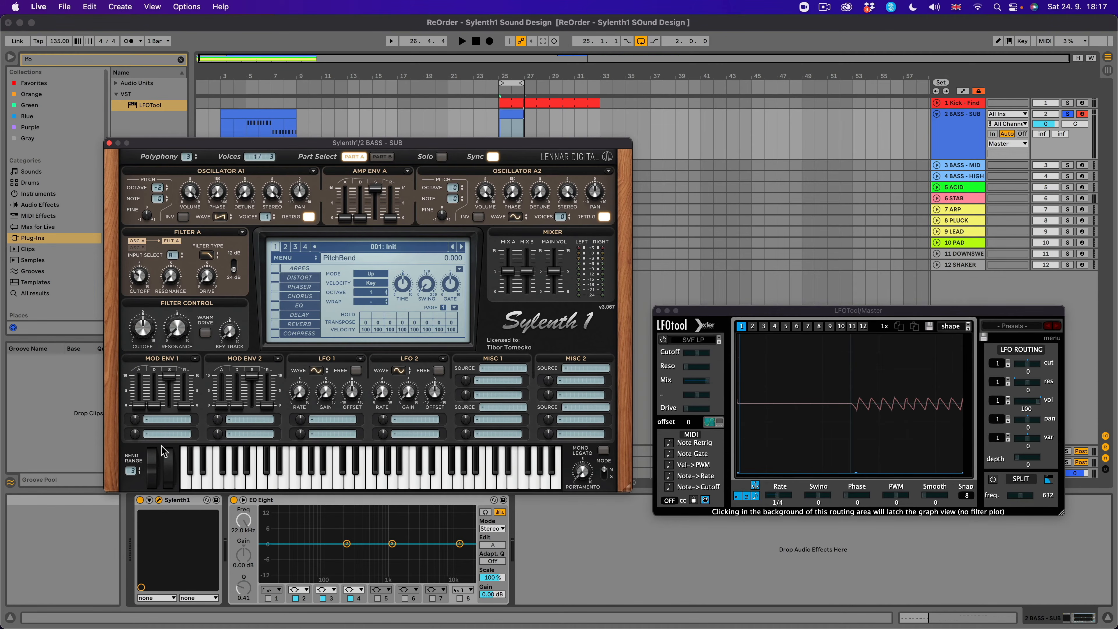
# Route Mod Env 1's first destination to Cutoff A and raise the envelope's decay.
pyautogui.click(148, 421)
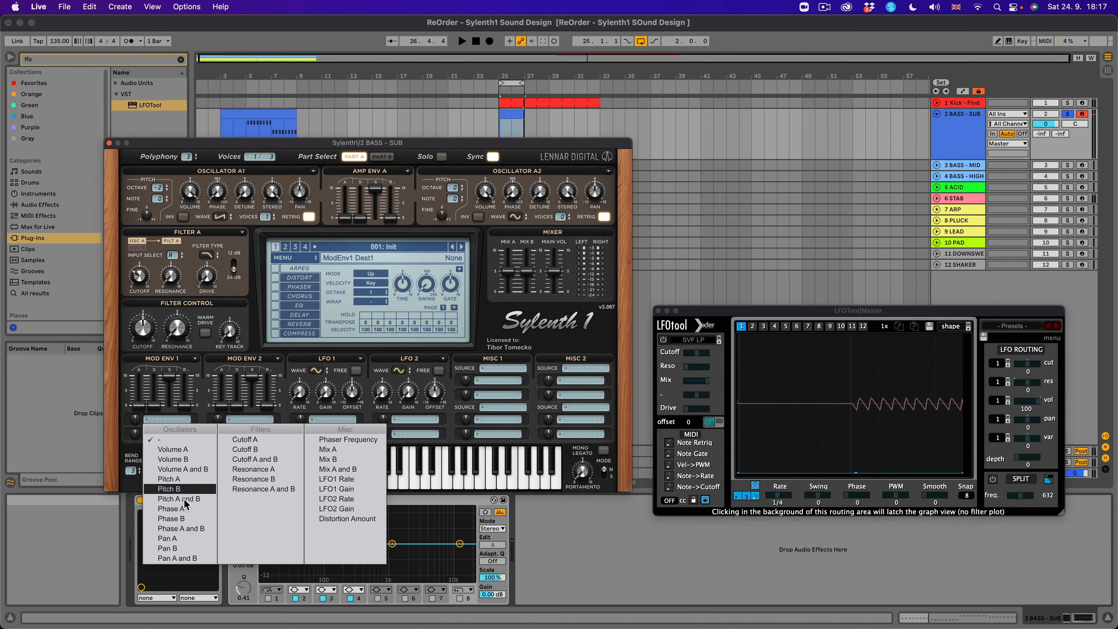
pyautogui.click(249, 441)
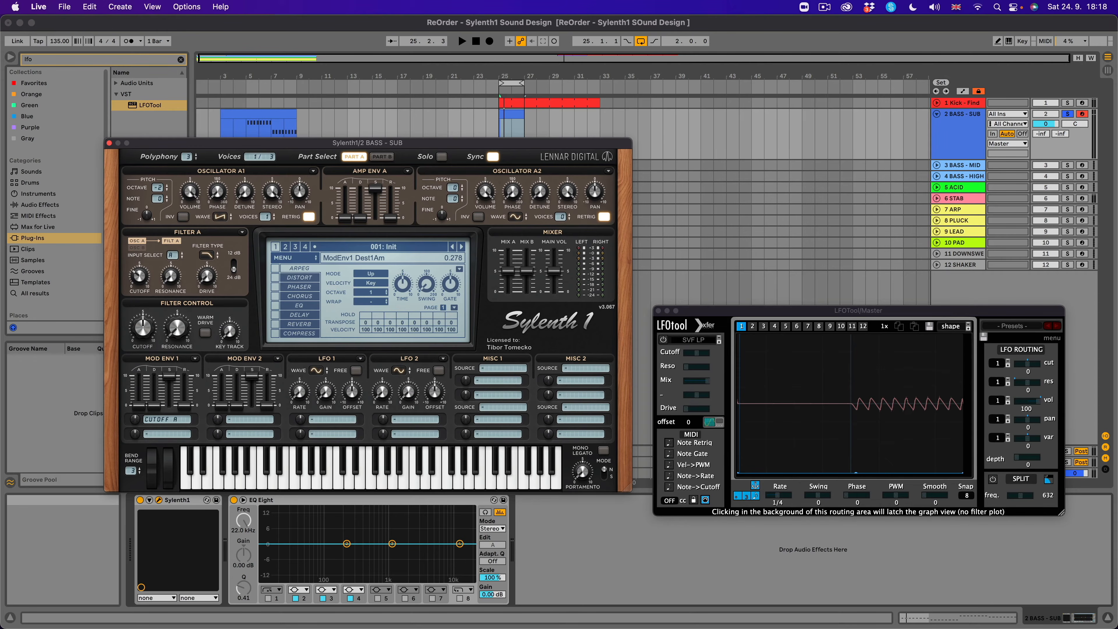
pyautogui.moveTo(150, 410); pyautogui.dragTo(156, 404)
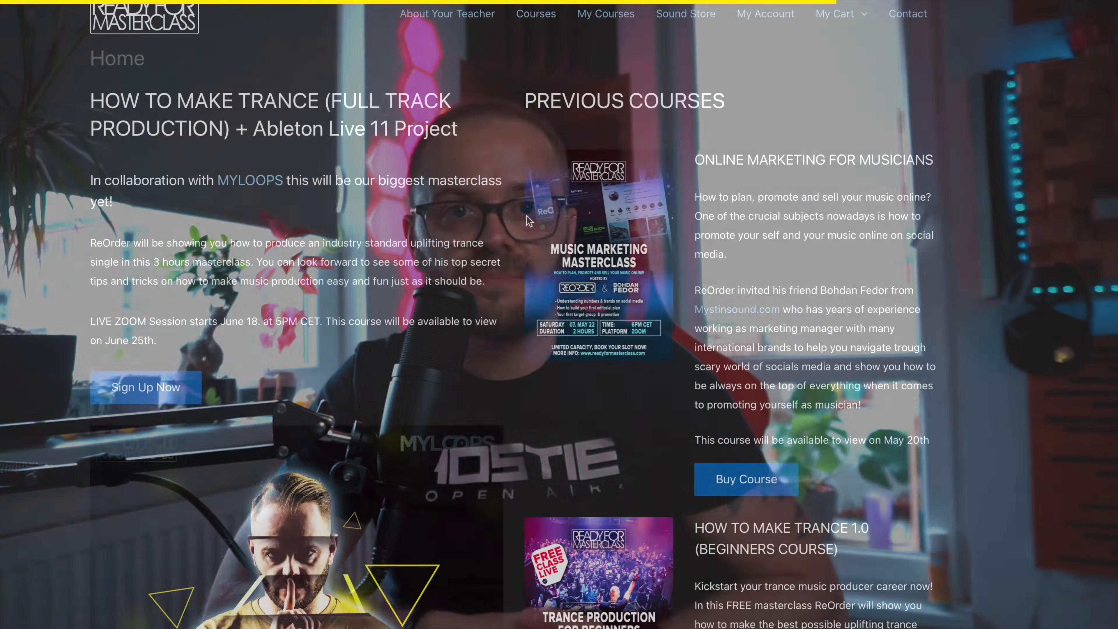
pyautogui.scroll(-15, 527, 215)
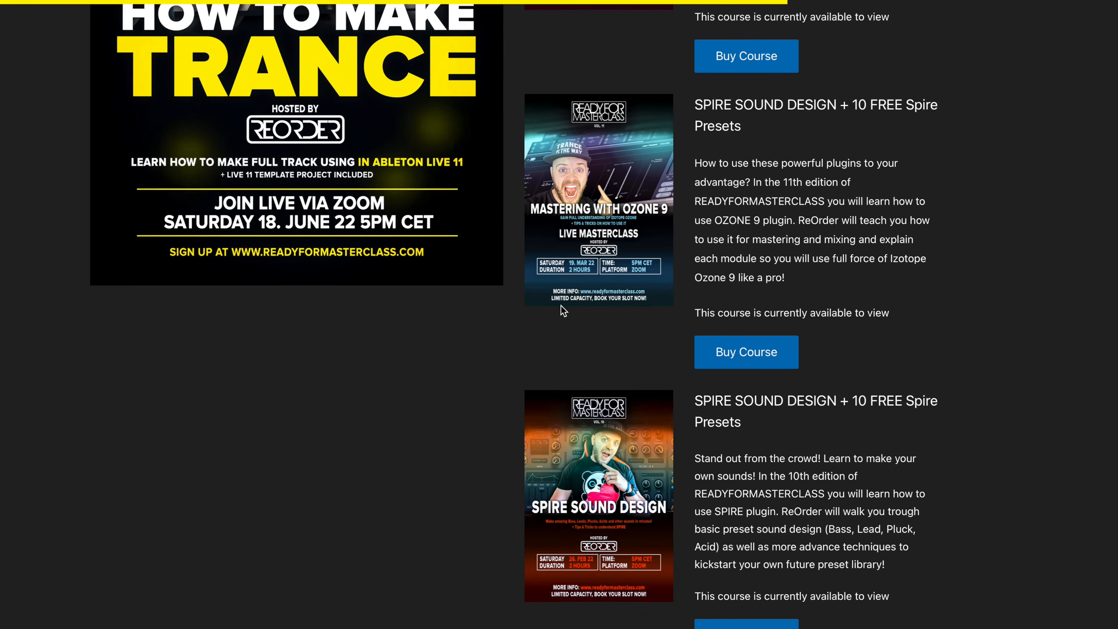
pyautogui.scroll(-5, 562, 308)
pyautogui.scroll(20, 562, 309)
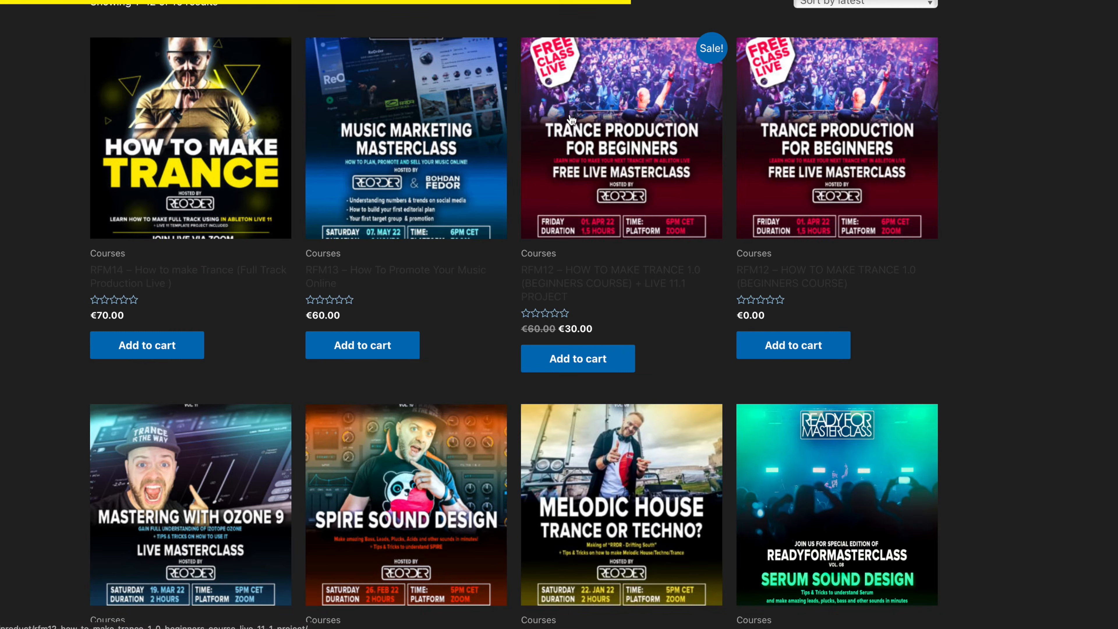
pyautogui.scroll(-5, 617, 210)
pyautogui.scroll(-5, 619, 212)
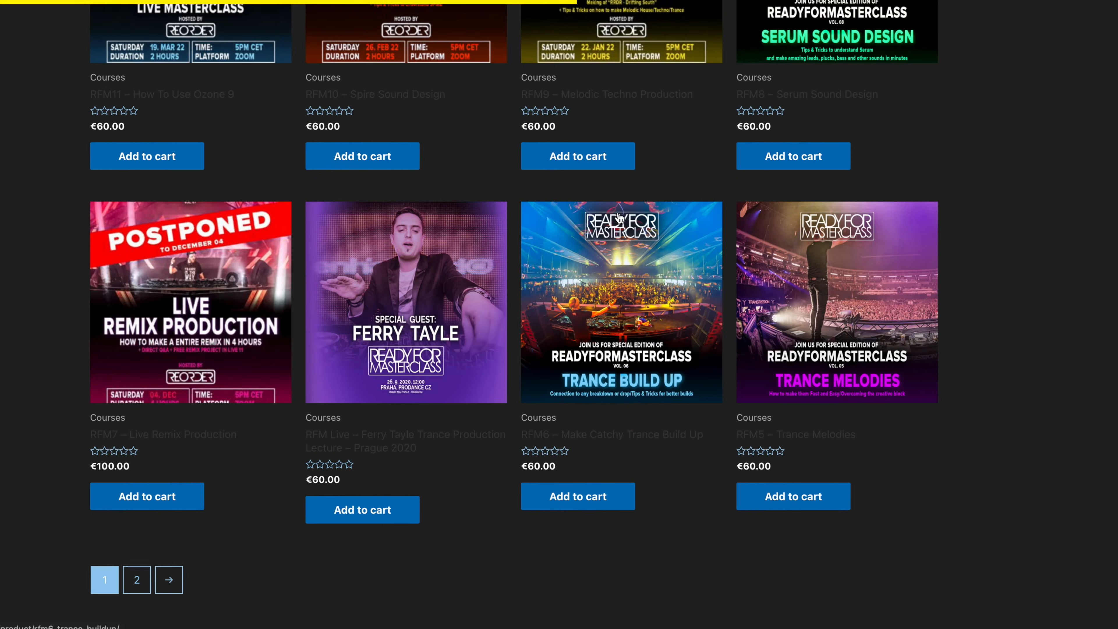
pyautogui.scroll(-2, 620, 214)
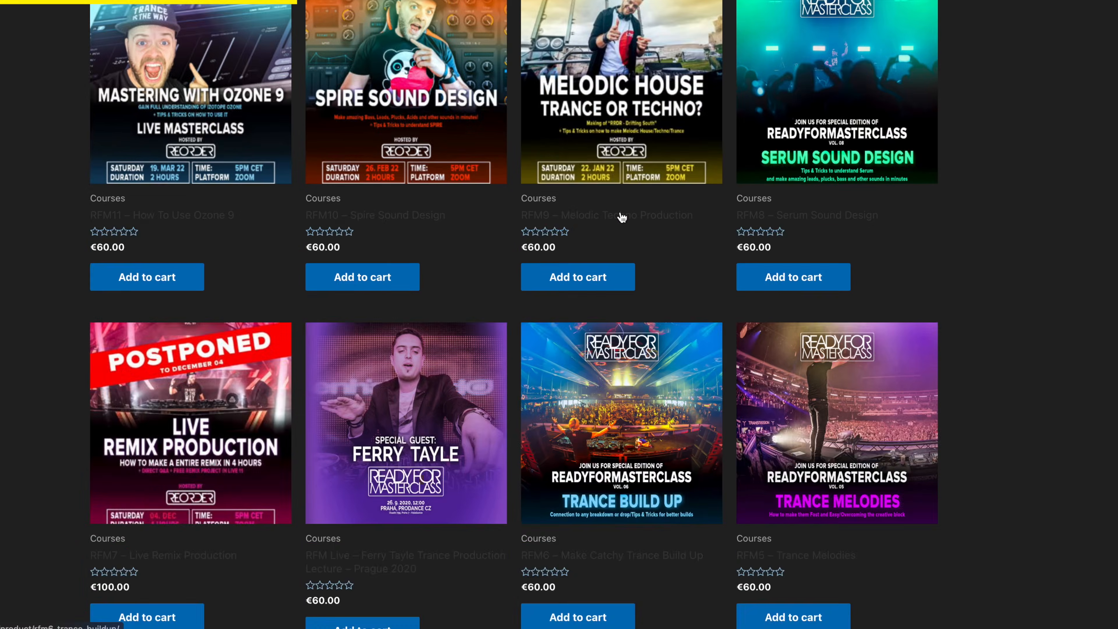
pyautogui.scroll(15, 622, 217)
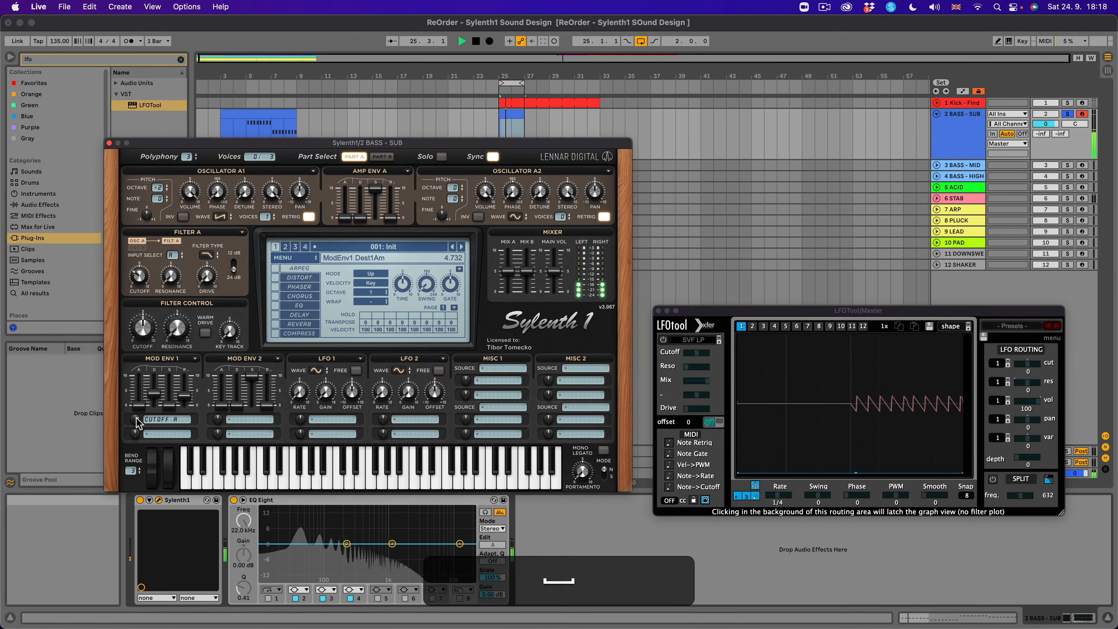
# Fine-tune Mod Env 1's amount on Cutoff A and the Filter A cutoff while the loop plays.
pyautogui.moveTo(135, 420)
pyautogui.mouseDown()
pyautogui.moveTo(134, 442)
pyautogui.moveTo(143, 415)
pyautogui.mouseUp()
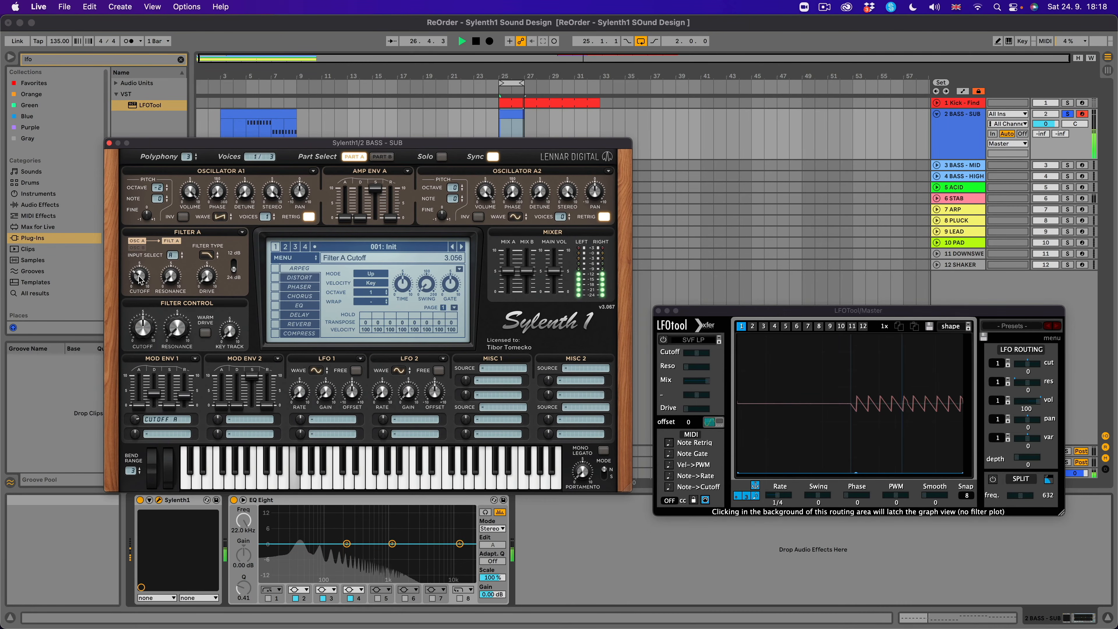
pyautogui.moveTo(139, 280); pyautogui.dragTo(140, 316)
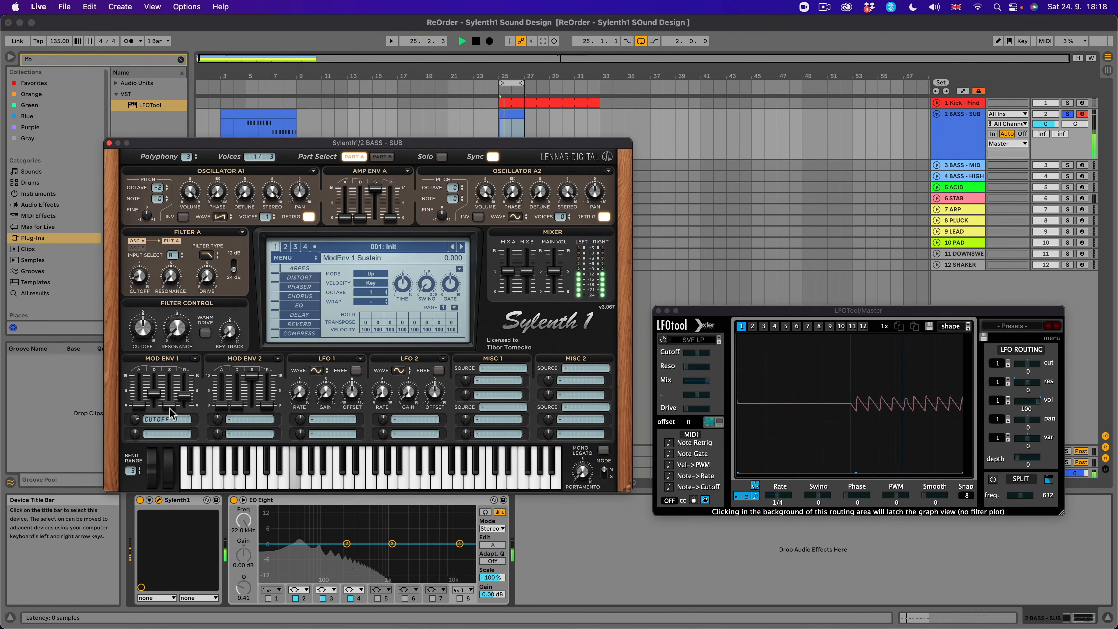
pyautogui.moveTo(139, 417); pyautogui.dragTo(137, 425)
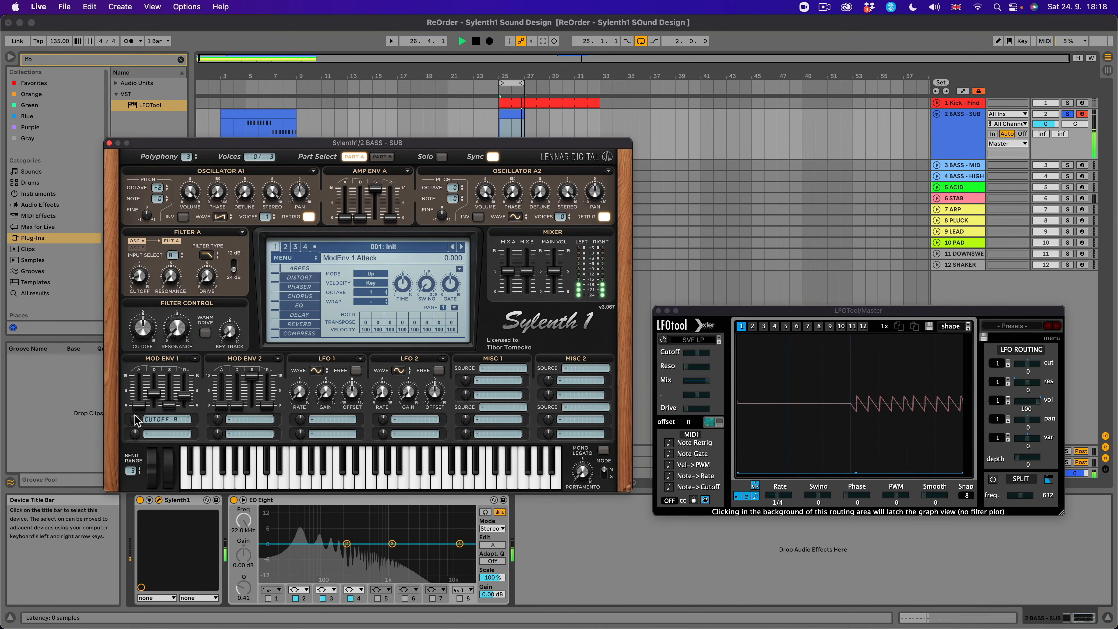
# Solo the Kick track alongside BASS - SUB and play both in the loop.
pyautogui.press('space')
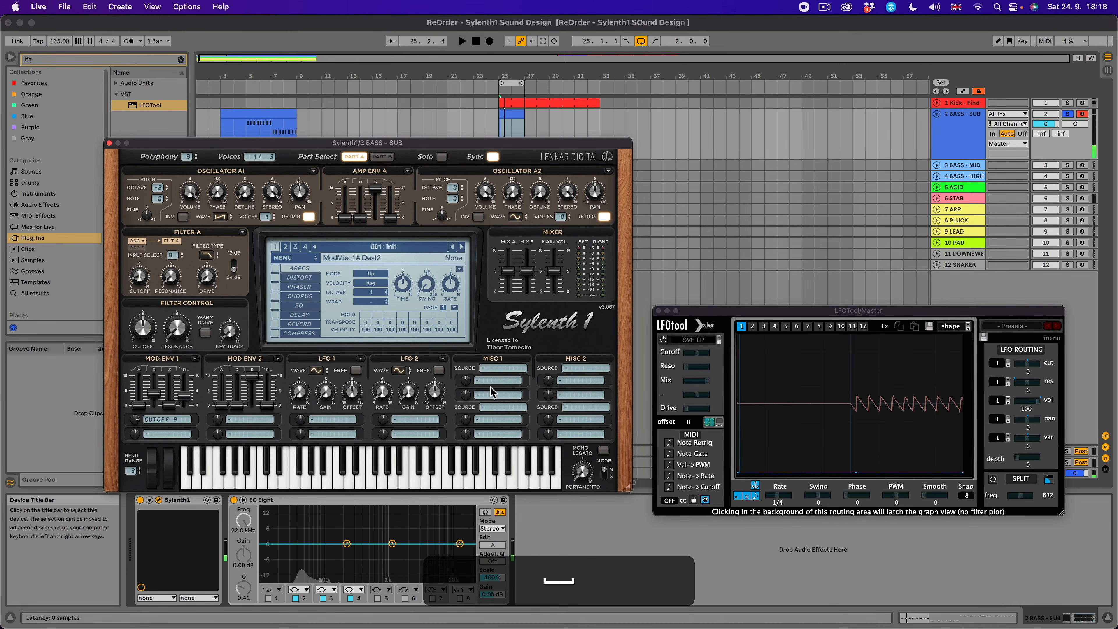
pyautogui.keyDown('super'); pyautogui.click(1067, 104); pyautogui.keyUp('super')
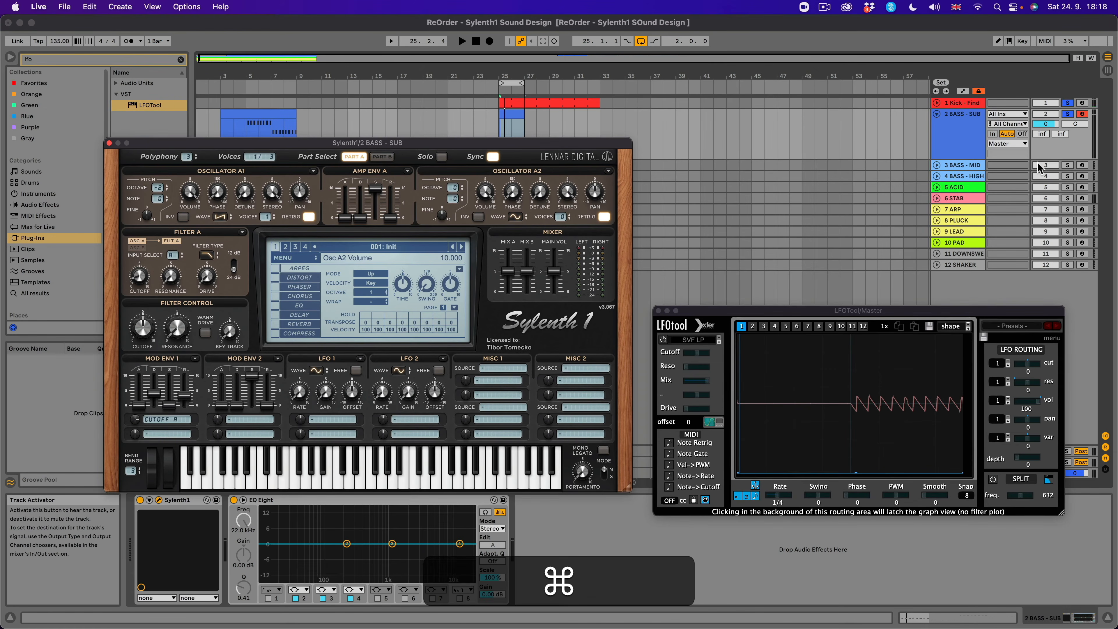
pyautogui.press('space')
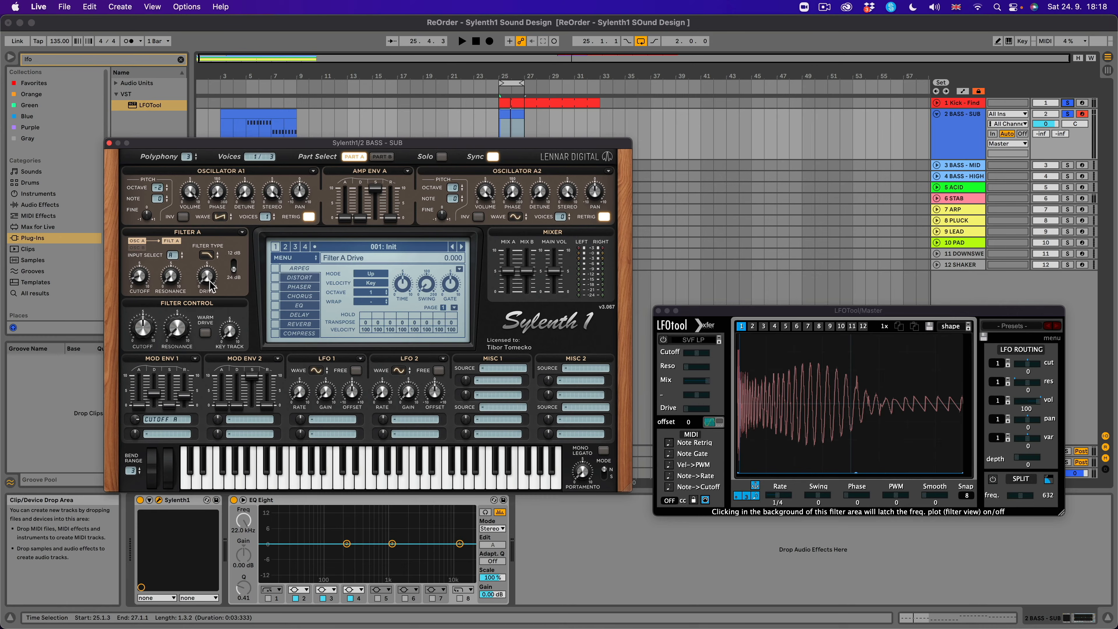
# Raise Filter A's Drive to 1.897 during playback and enable Warm Drive in Filter Control.
pyautogui.press('space')
pyautogui.moveTo(214, 279); pyautogui.dragTo(224, 263)
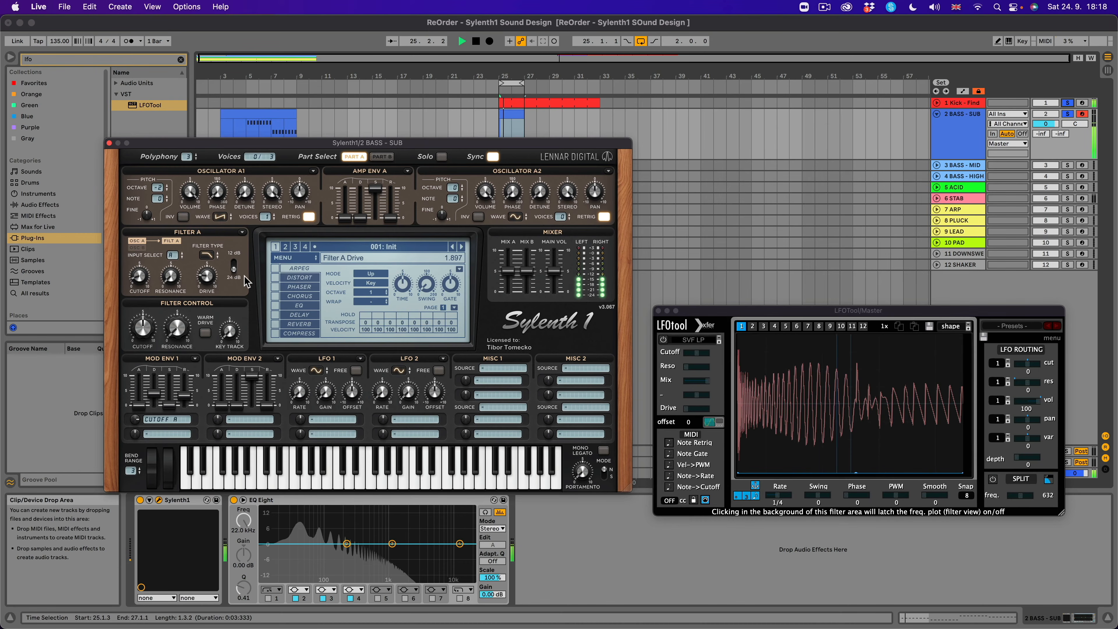
pyautogui.press('space')
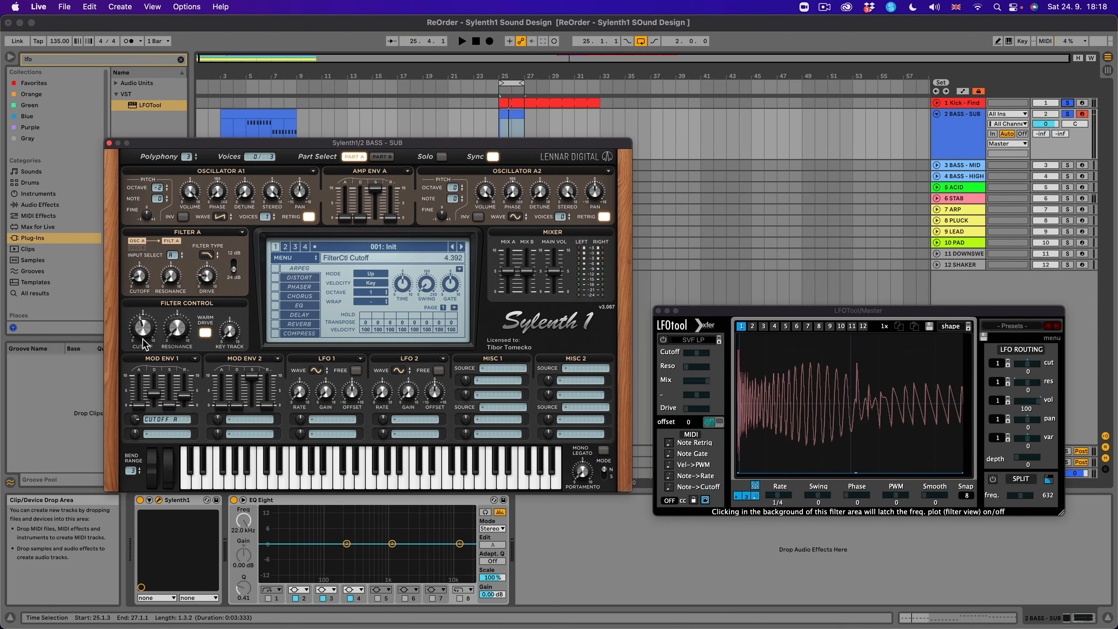
# Adjust the Filter Control cutoff to 4.317 while the bass loops with the kick.
pyautogui.press('space')
pyautogui.moveTo(143, 343)
pyautogui.mouseDown()
pyautogui.moveTo(148, 322)
pyautogui.moveTo(139, 339)
pyautogui.mouseUp()
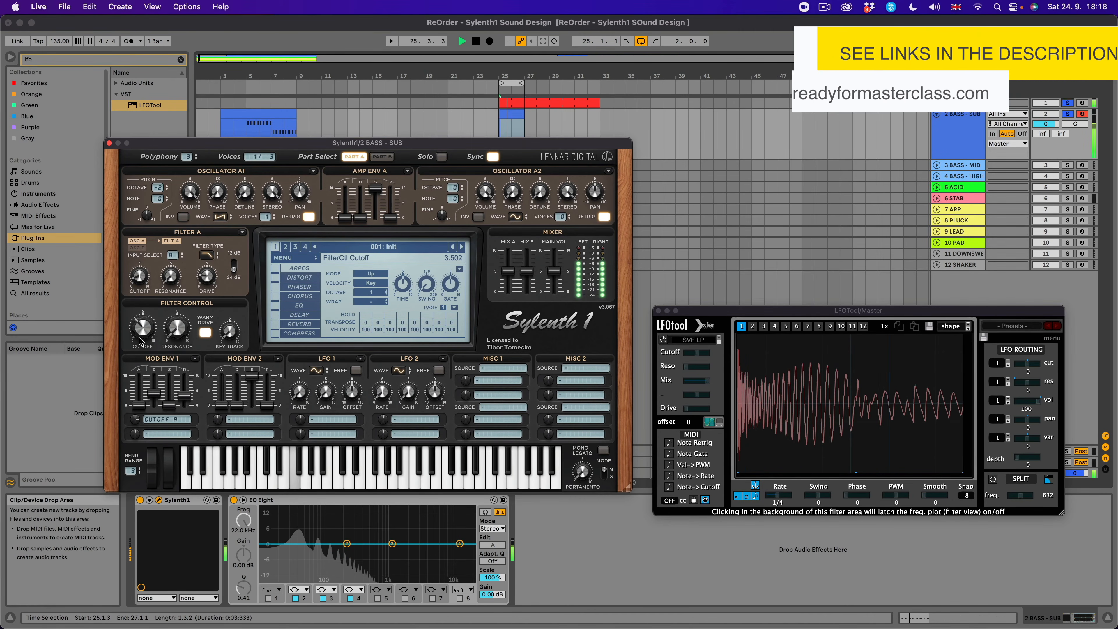
pyautogui.press('space')
pyautogui.press('space')
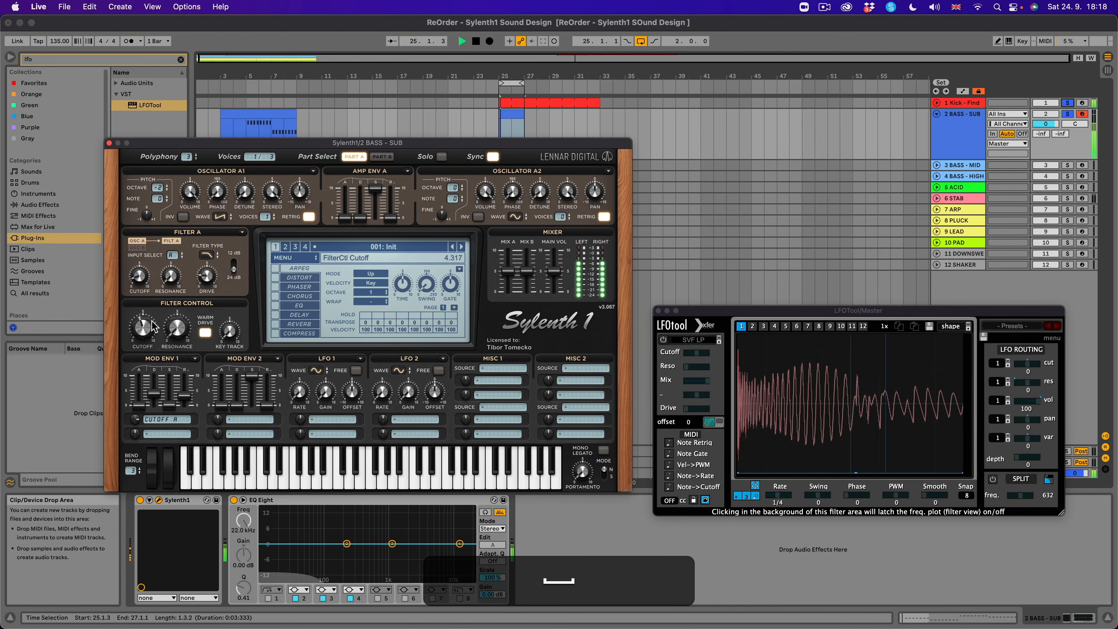
pyautogui.press('space')
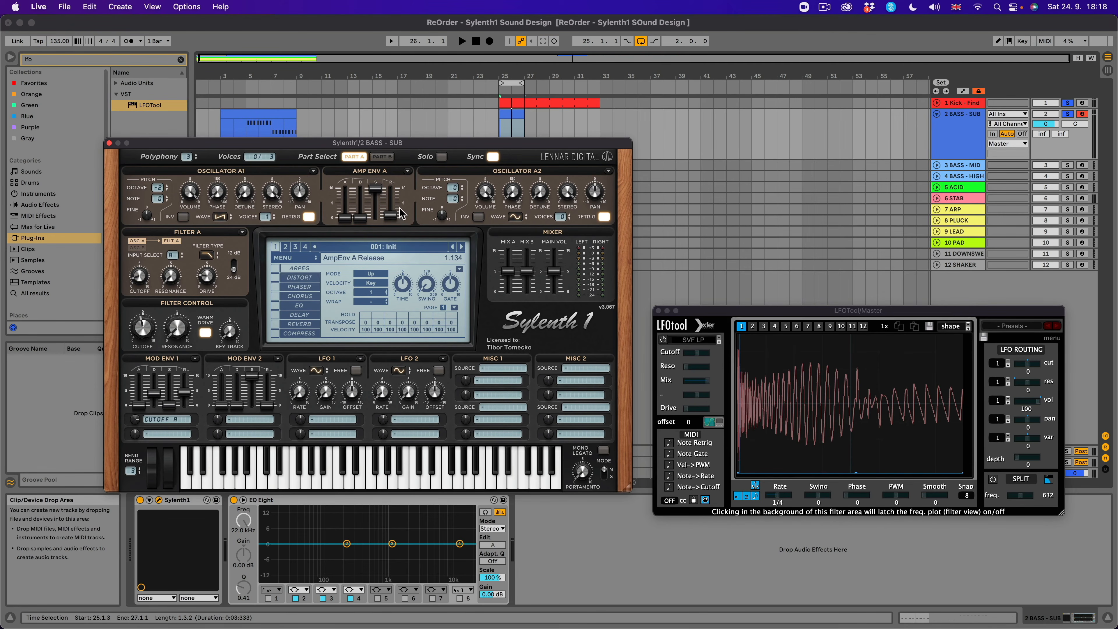
# Set Amp Env A's Release to 1.009 during playback, and solo only the BASS - SUB track to hear it alone.
pyautogui.press('space')
pyautogui.moveTo(394, 215)
pyautogui.mouseDown()
pyautogui.moveTo(388, 251)
pyautogui.moveTo(396, 221)
pyautogui.mouseUp()
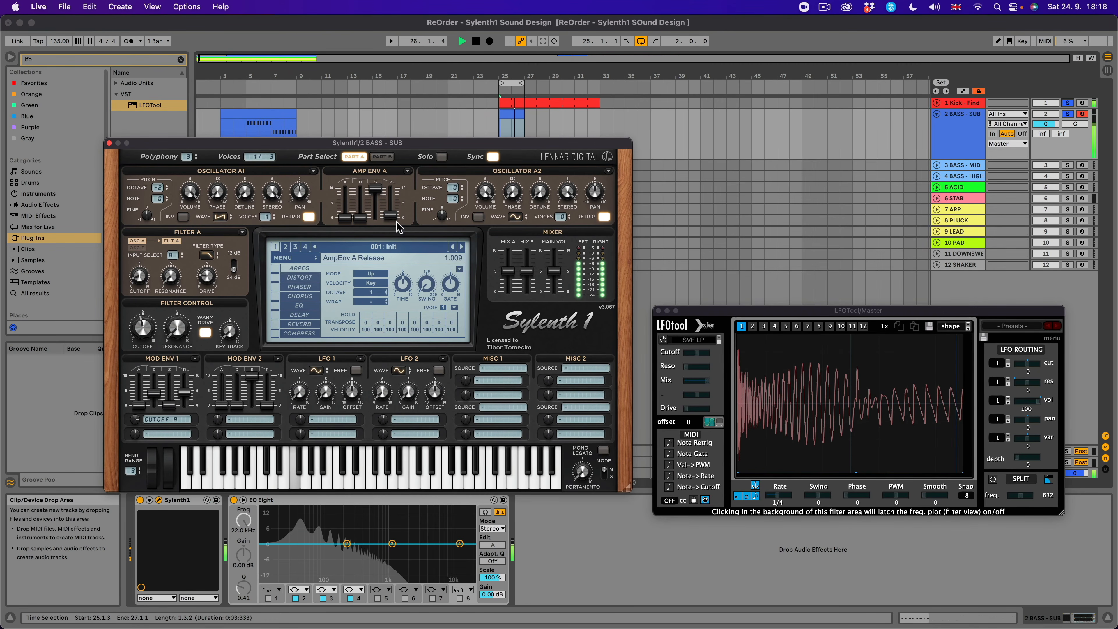
pyautogui.press('space')
pyautogui.click(1067, 114)
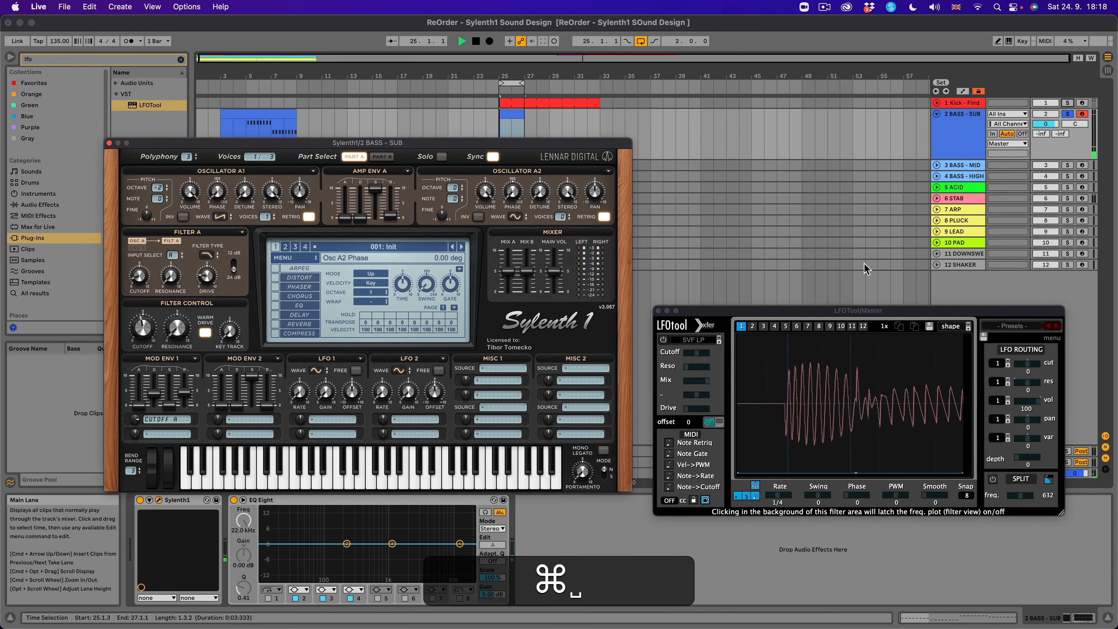
pyautogui.press('space')
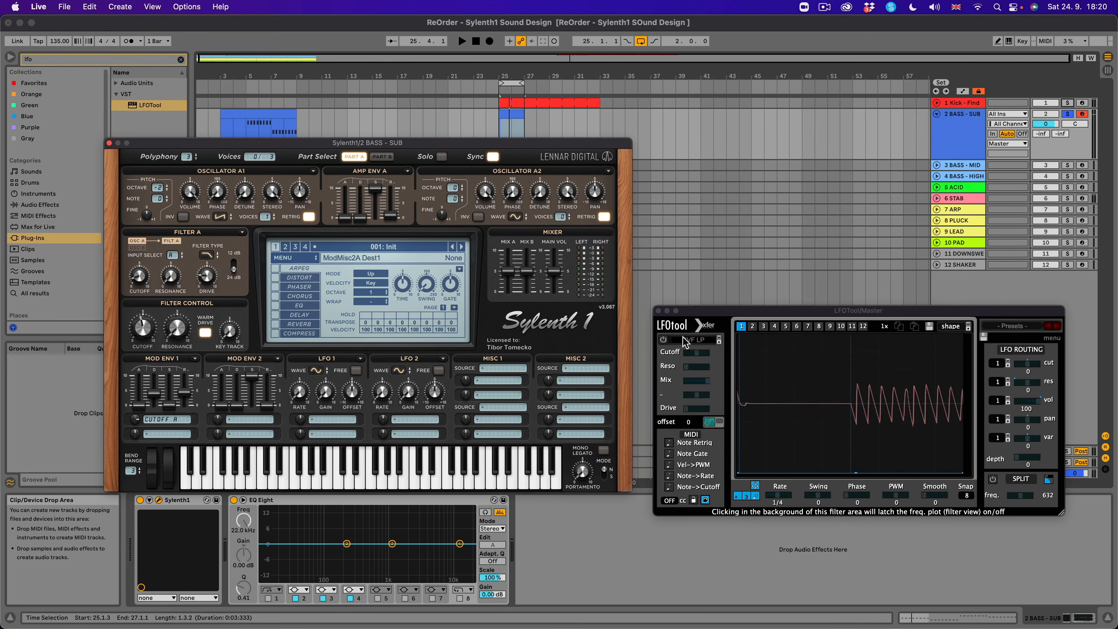
# Set Oscillator A1's phase to 145.18 degrees while the loop plays.
pyautogui.press('space')
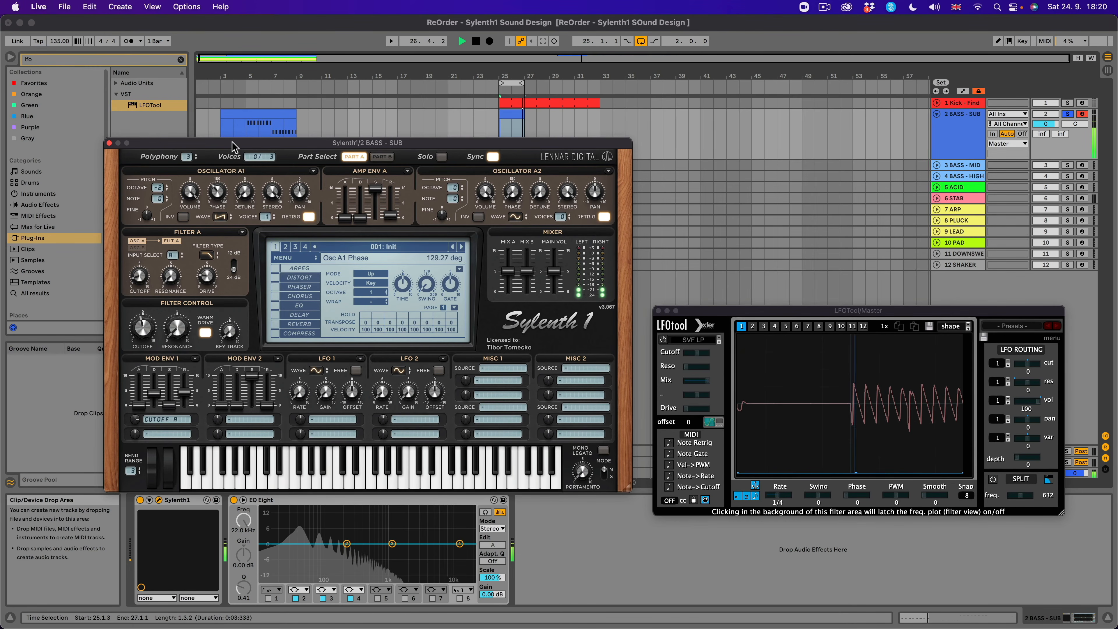
pyautogui.moveTo(260, 163); pyautogui.dragTo(269, 169)
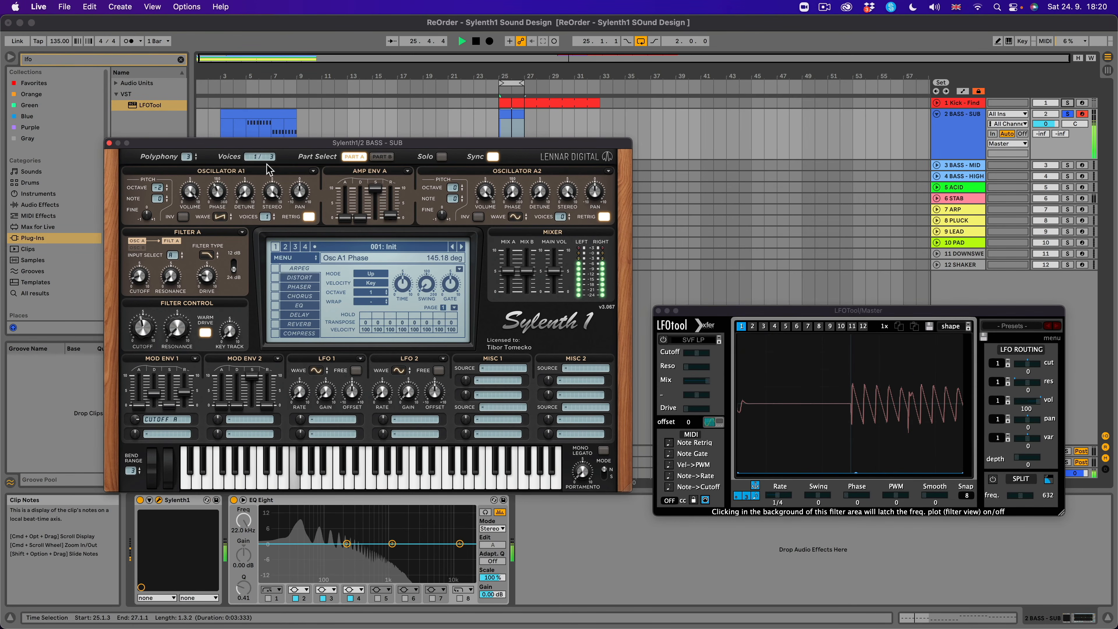
pyautogui.press('space')
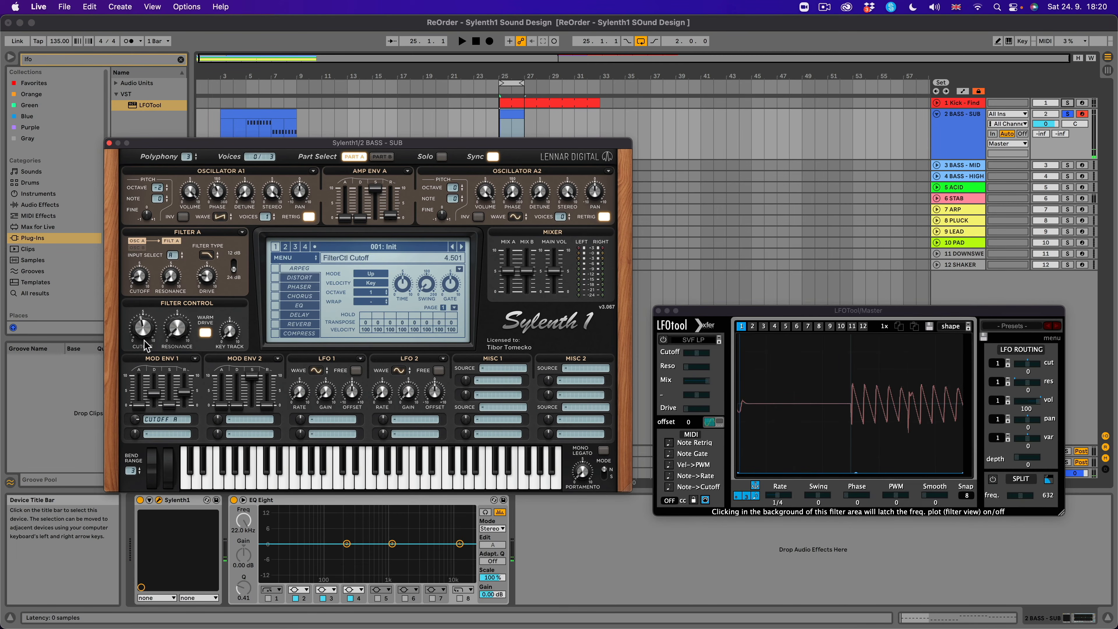
# Raise Mod Env 1's Sustain slightly while listening to the loop.
pyautogui.press('space')
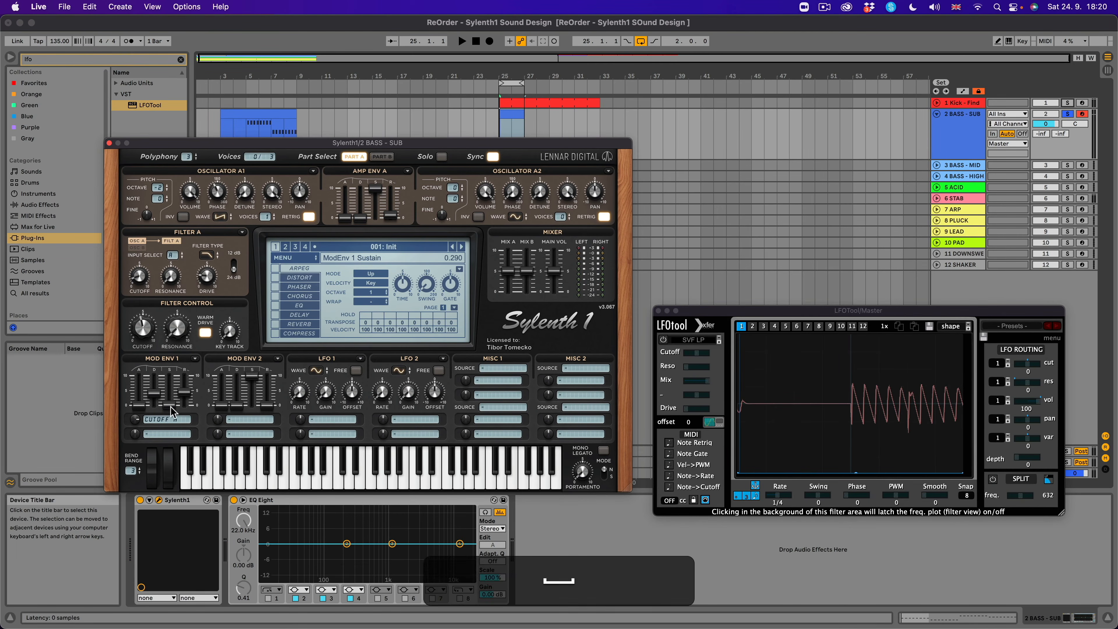
pyautogui.moveTo(171, 404); pyautogui.dragTo(143, 424)
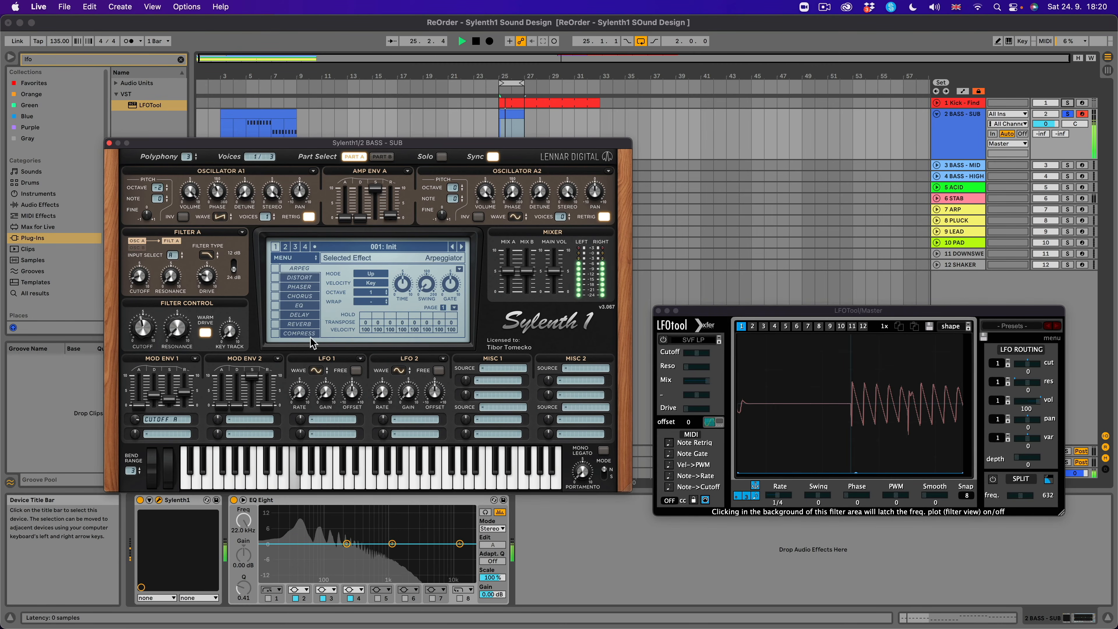
pyautogui.press('space')
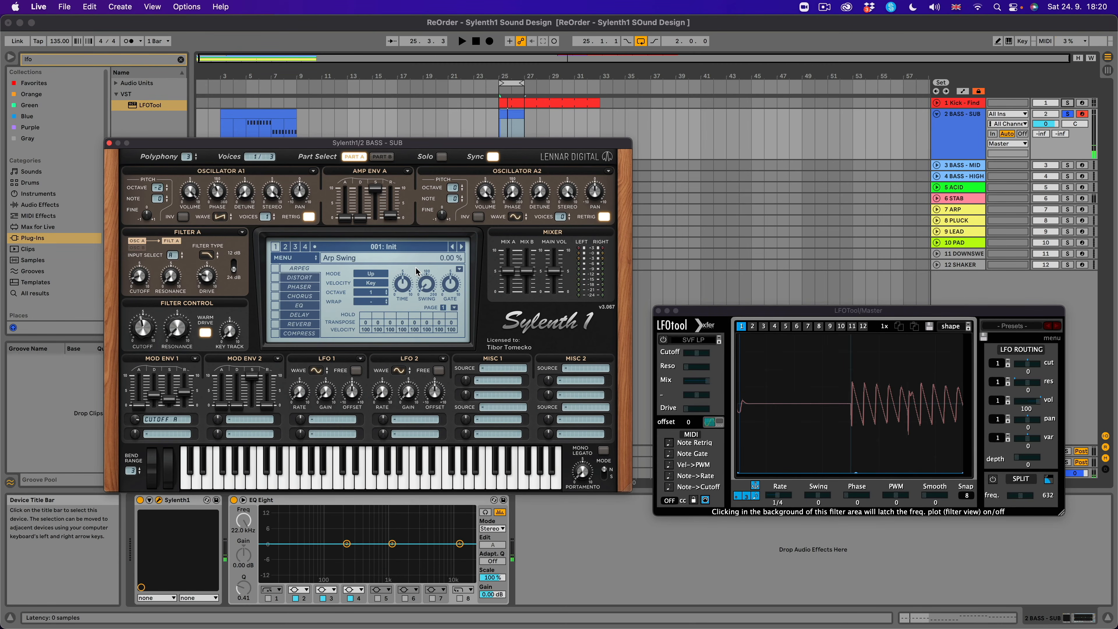
# Add Oscillator A2 to the patch and set its volume to 9.956 during playback.
pyautogui.press('space')
pyautogui.press('space')
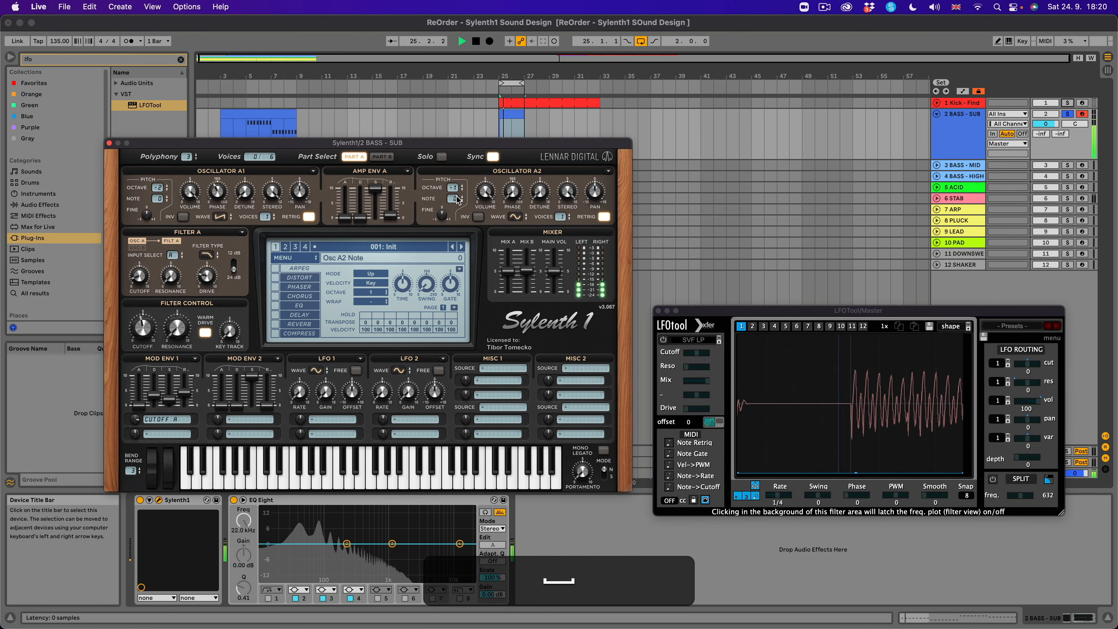
pyautogui.moveTo(492, 203); pyautogui.dragTo(486, 274)
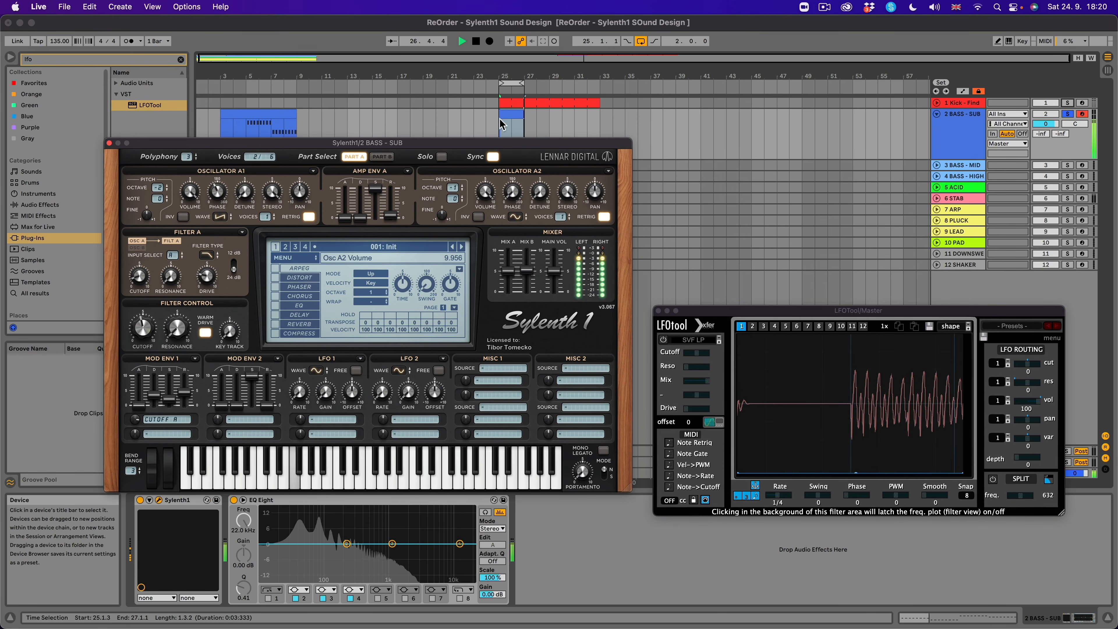
# Set Oscillator A1's voices to 0 to audition Oscillator A2 alone in the loop, and restore A1 to 1 voice.
pyautogui.press('space')
pyautogui.click(271, 217)
pyautogui.press('space')
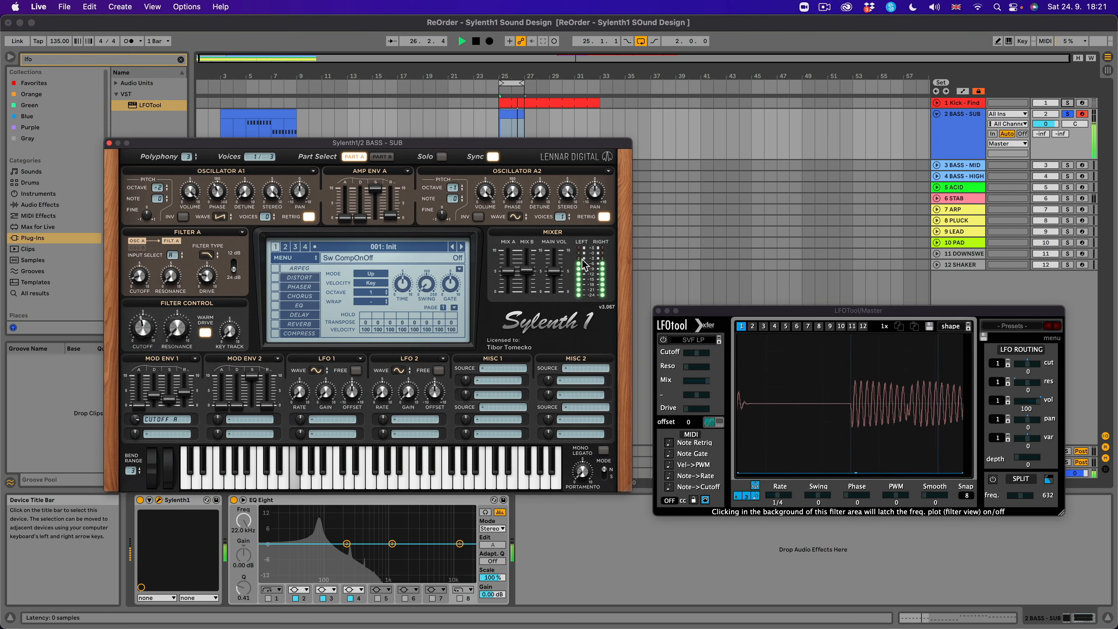
pyautogui.press('space')
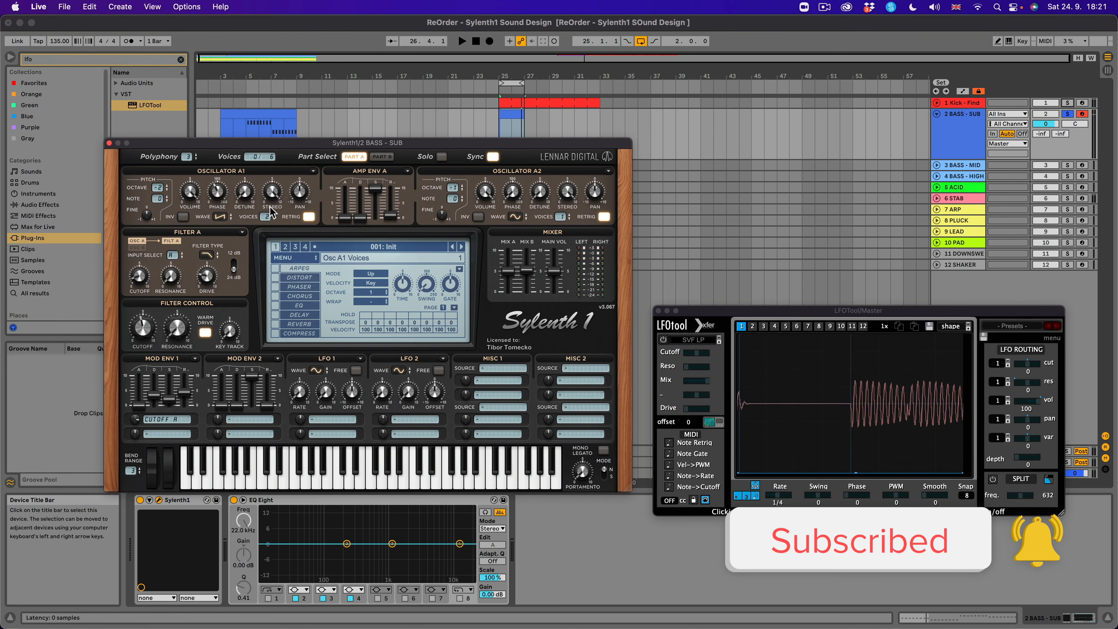
# Audition the sub bass loop and expand EQ Eight's frequency display on the BASS - SUB track.
pyautogui.press('space')
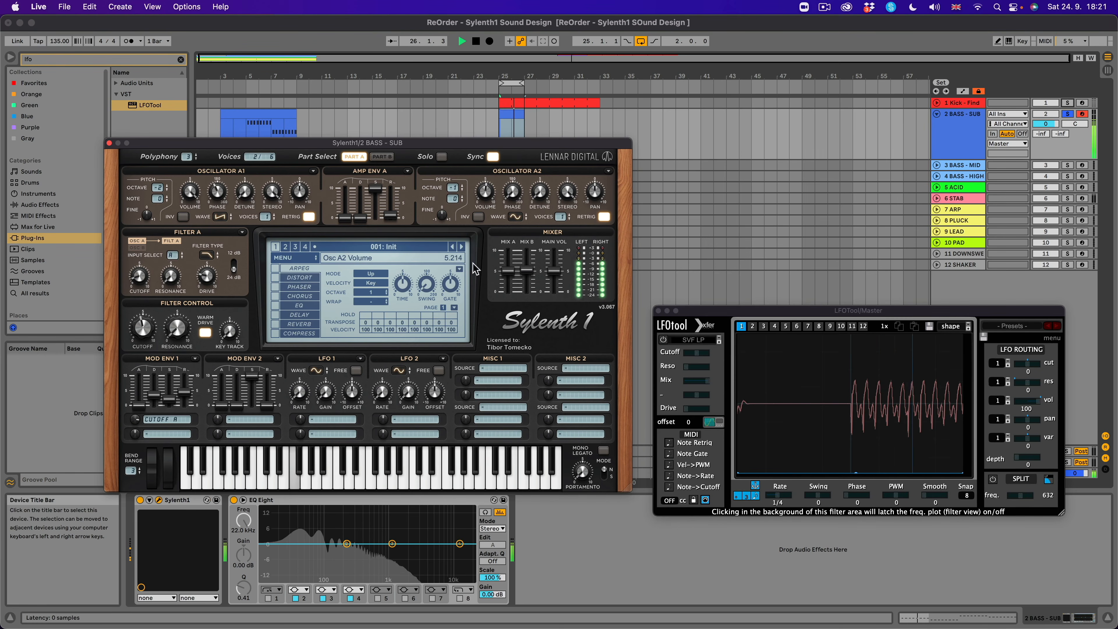
pyautogui.press('space')
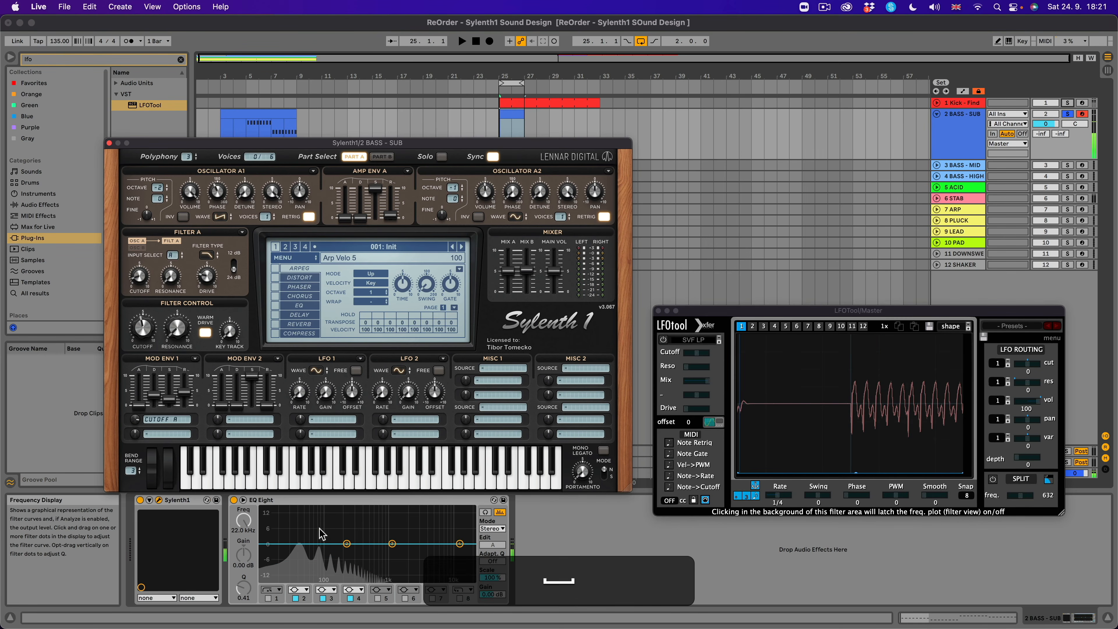
pyautogui.press('space')
pyautogui.click(243, 502)
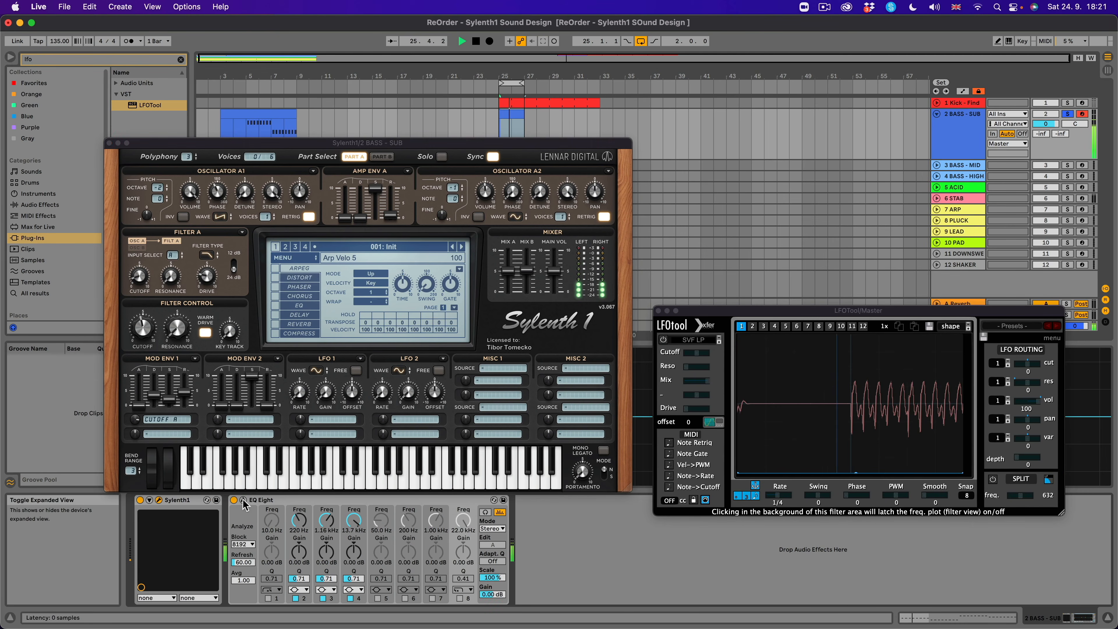
# Set Oscillator A2's volume to 5.832 while watching the loop's spectrum, and stop playback.
pyautogui.moveTo(550, 143); pyautogui.dragTo(391, 20)
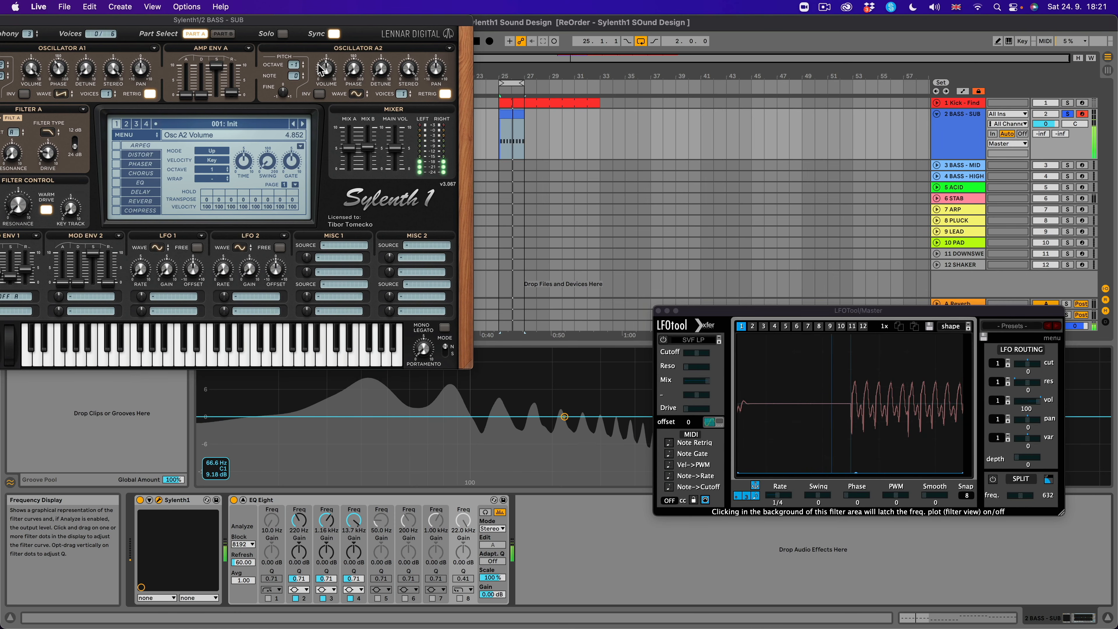
pyautogui.moveTo(320, 68); pyautogui.dragTo(328, 64)
pyautogui.press('space')
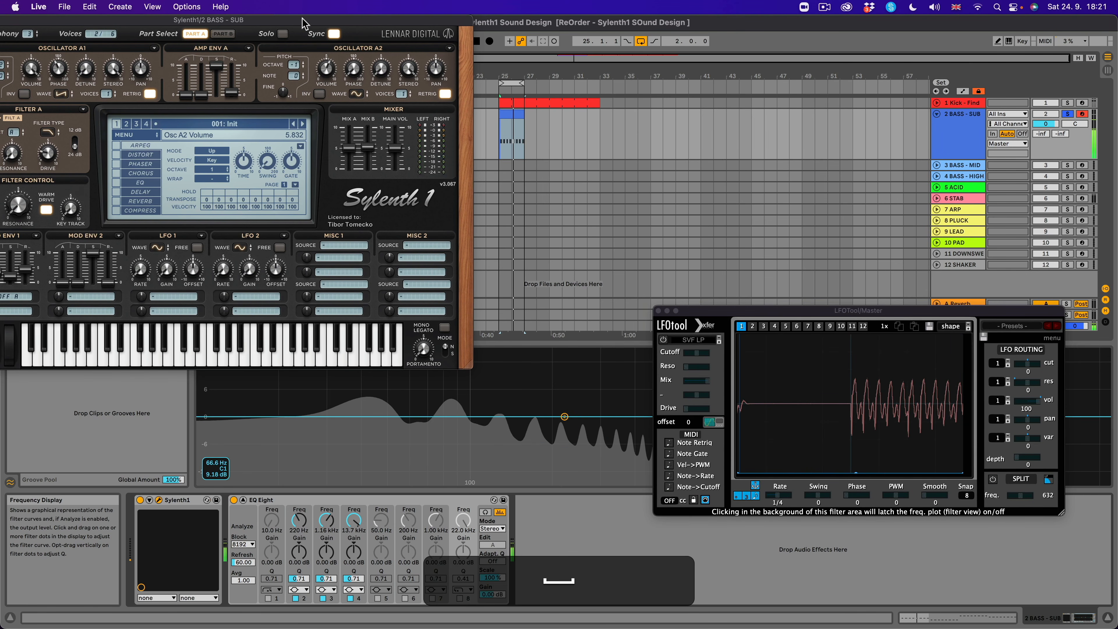
# Close the Sylenth1 and LFOTool windows and audition the sub bass loop with the kick track soloed alongside it.
pyautogui.moveTo(302, 22); pyautogui.dragTo(450, 152)
pyautogui.click(98, 151)
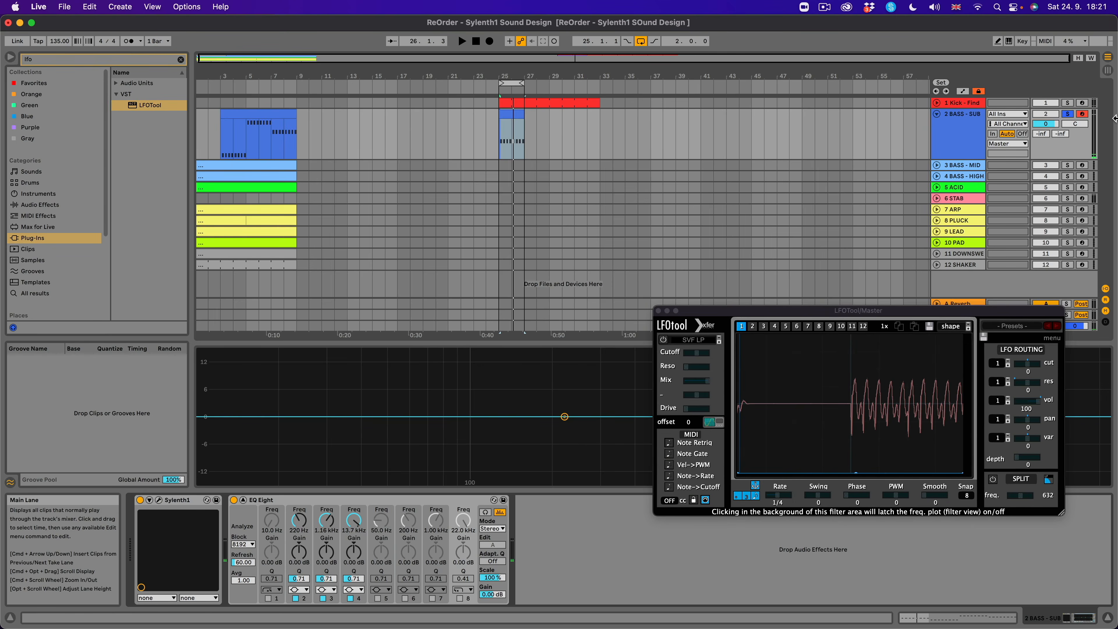
pyautogui.press('super+space')
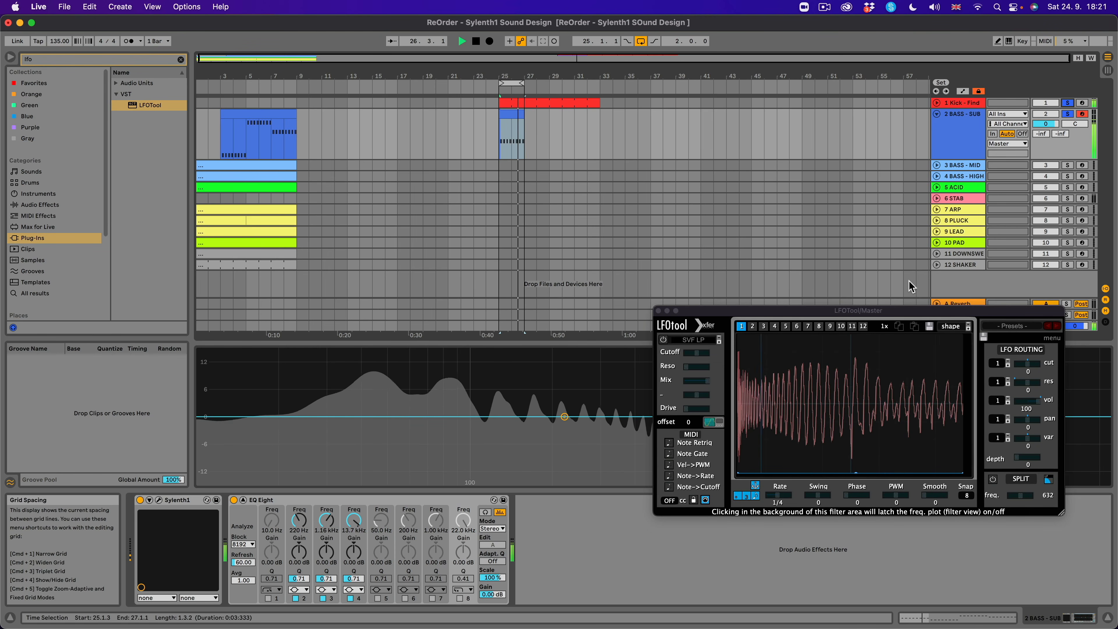
pyautogui.click(659, 312)
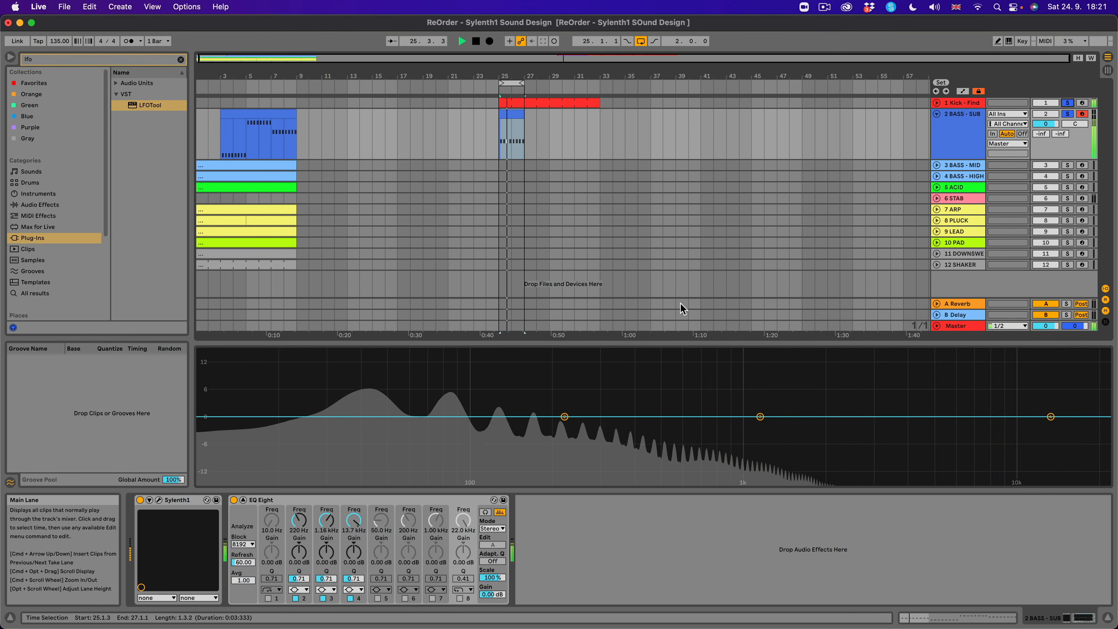
pyautogui.press('space')
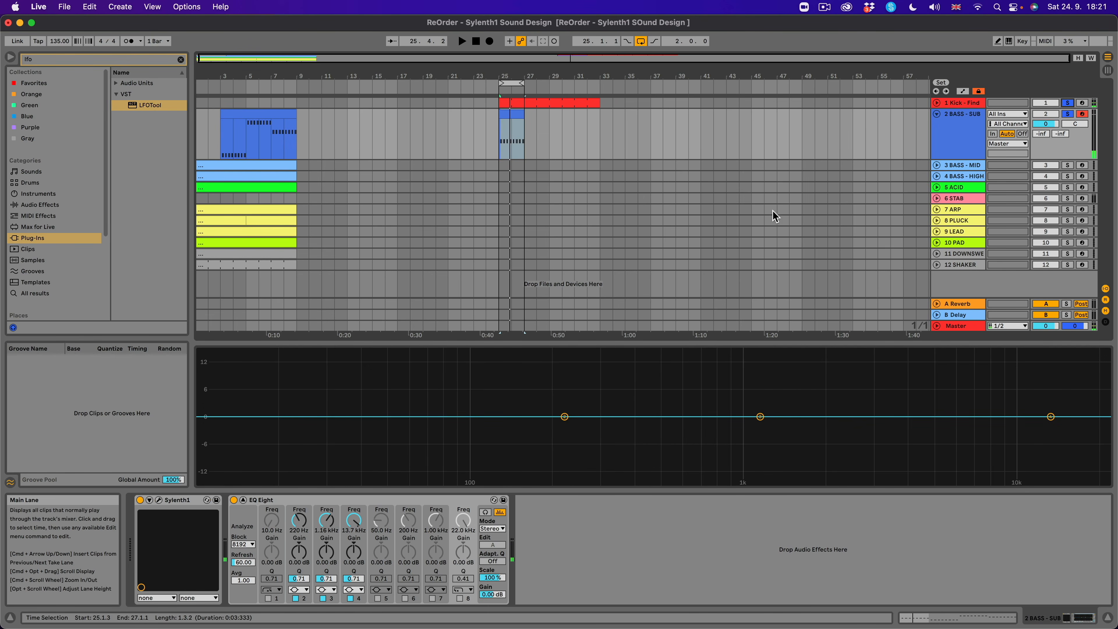
# Reopen Sylenth1 on the BASS - SUB track, enable its Compress effect and play the loop with the kick.
pyautogui.click(963, 144)
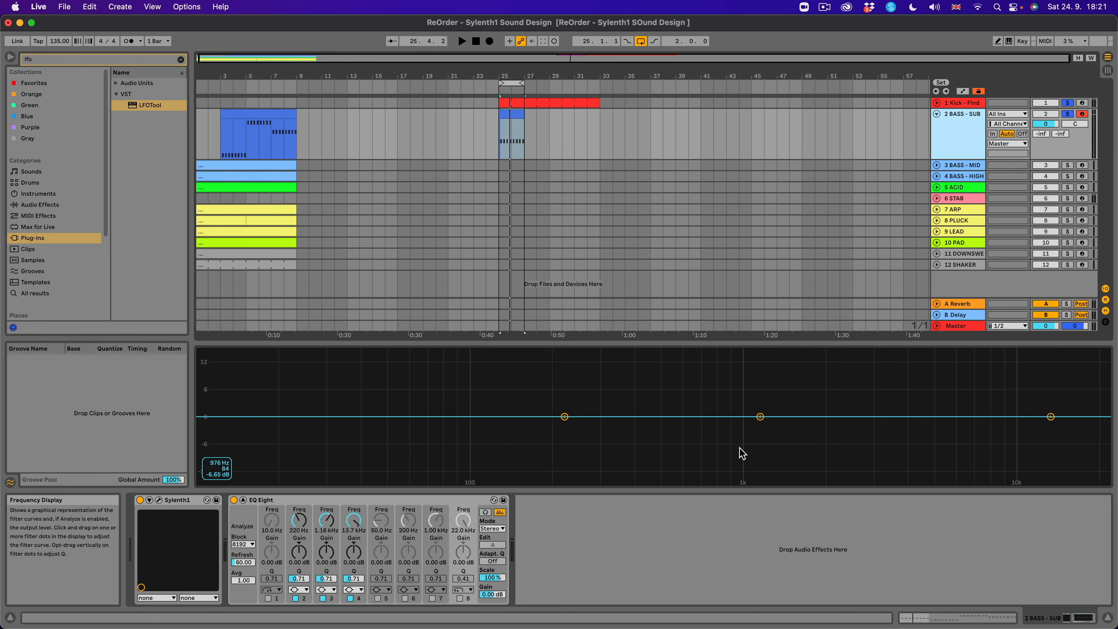
pyautogui.click(166, 502)
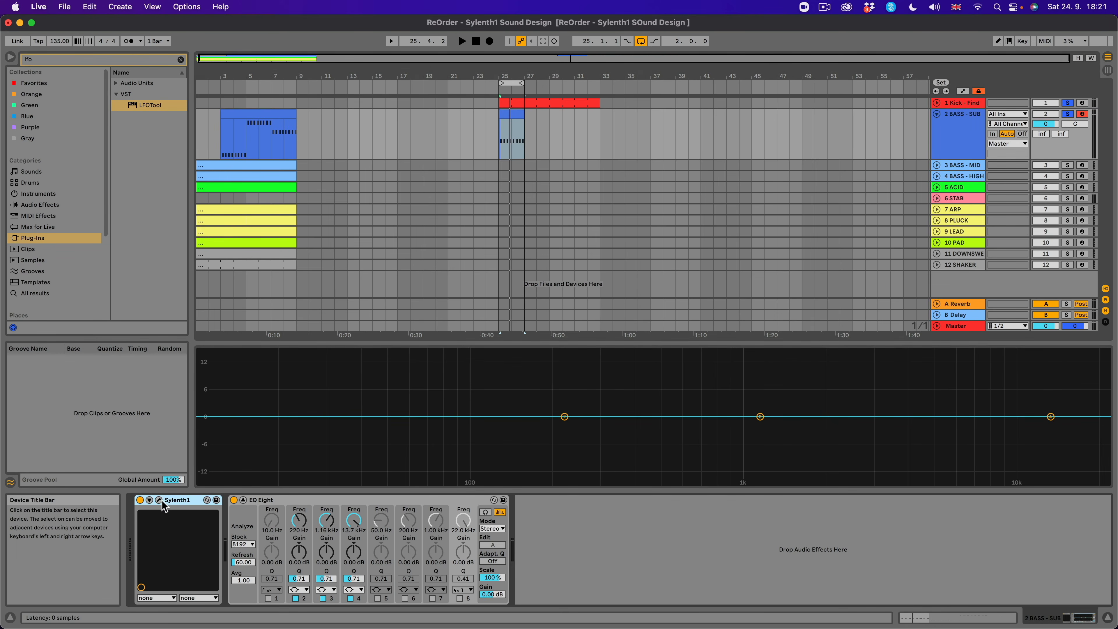
pyautogui.click(160, 500)
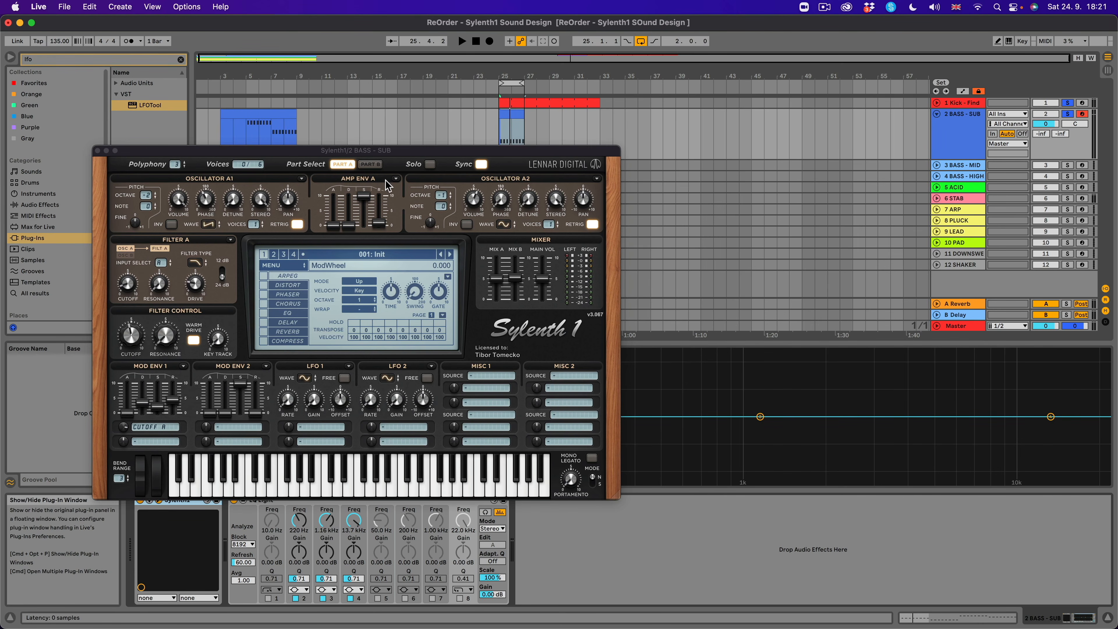
pyautogui.moveTo(394, 153); pyautogui.dragTo(462, 179)
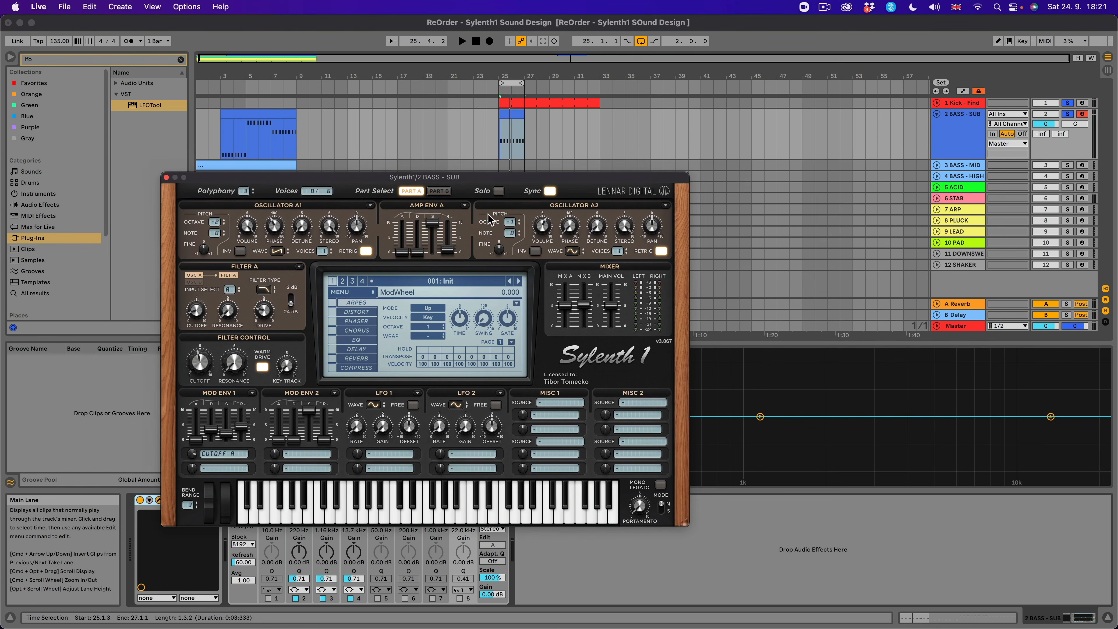
pyautogui.click(335, 368)
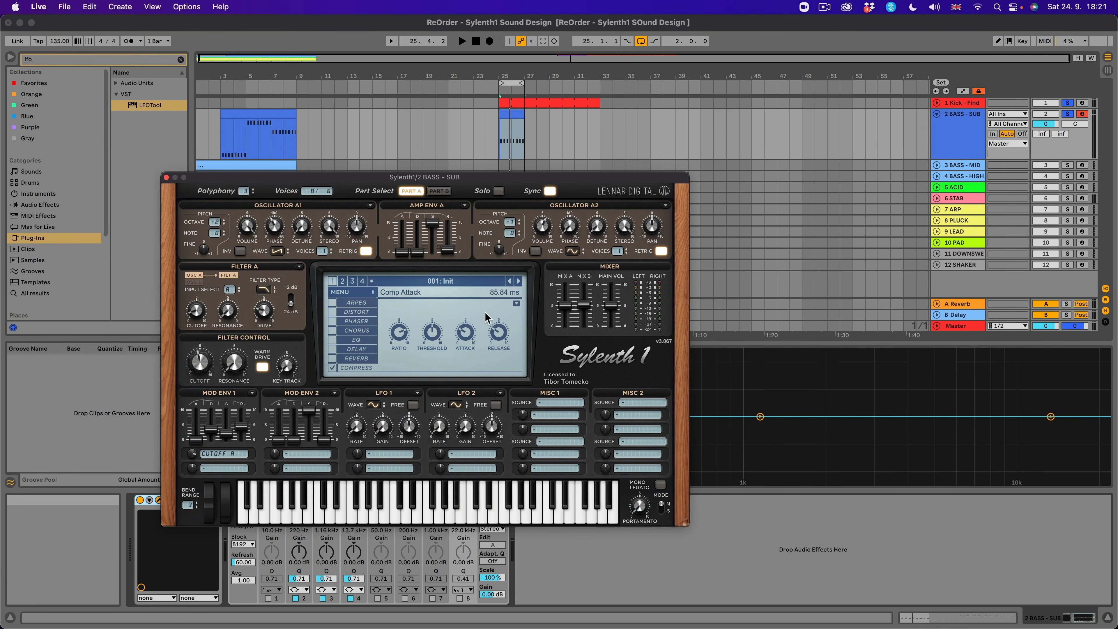
pyautogui.press('space')
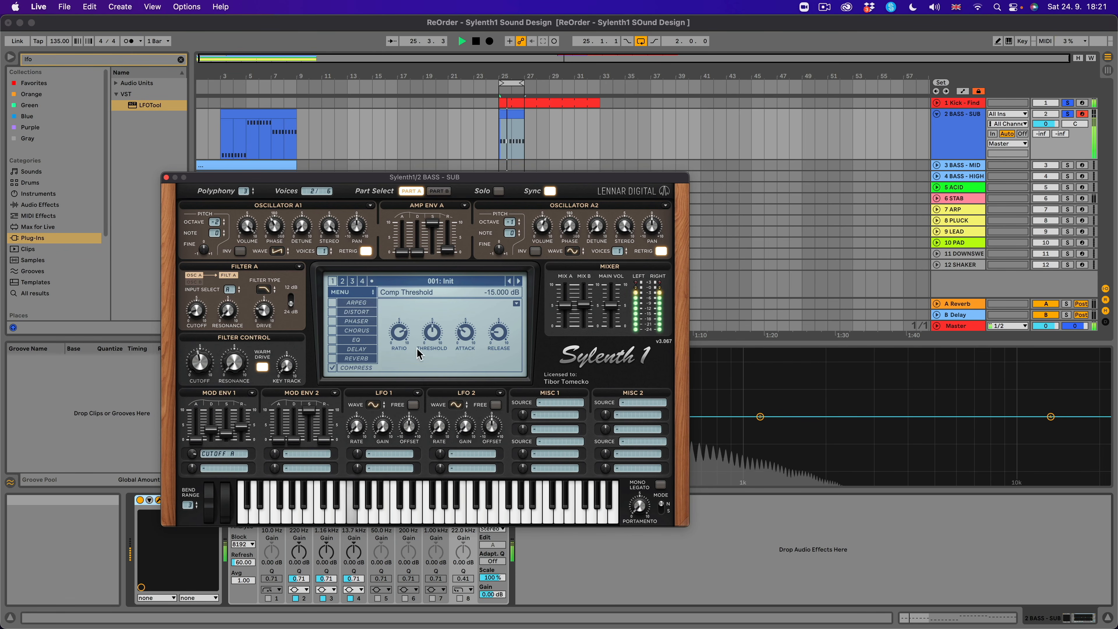